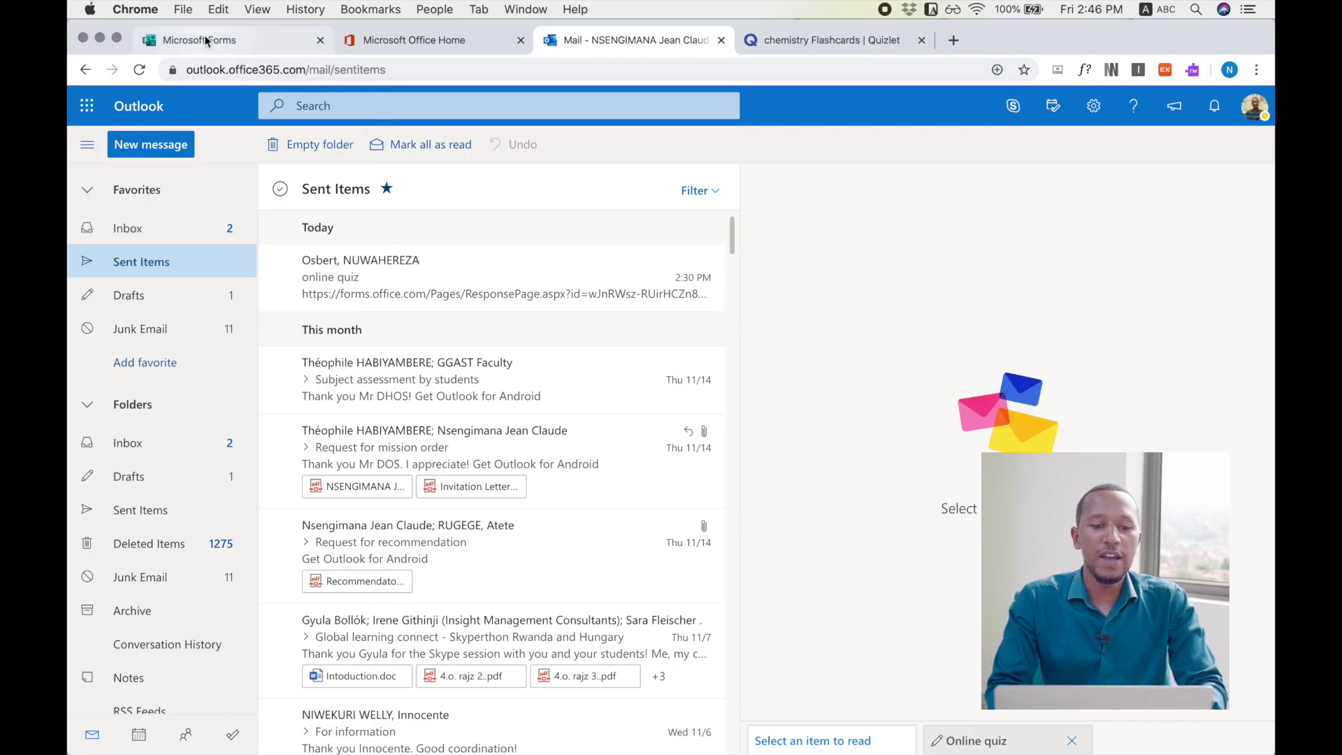
# - From Office Home, open Microsoft Forms via the app launcher and create a New Quiz
pyautogui.click(277, 44)
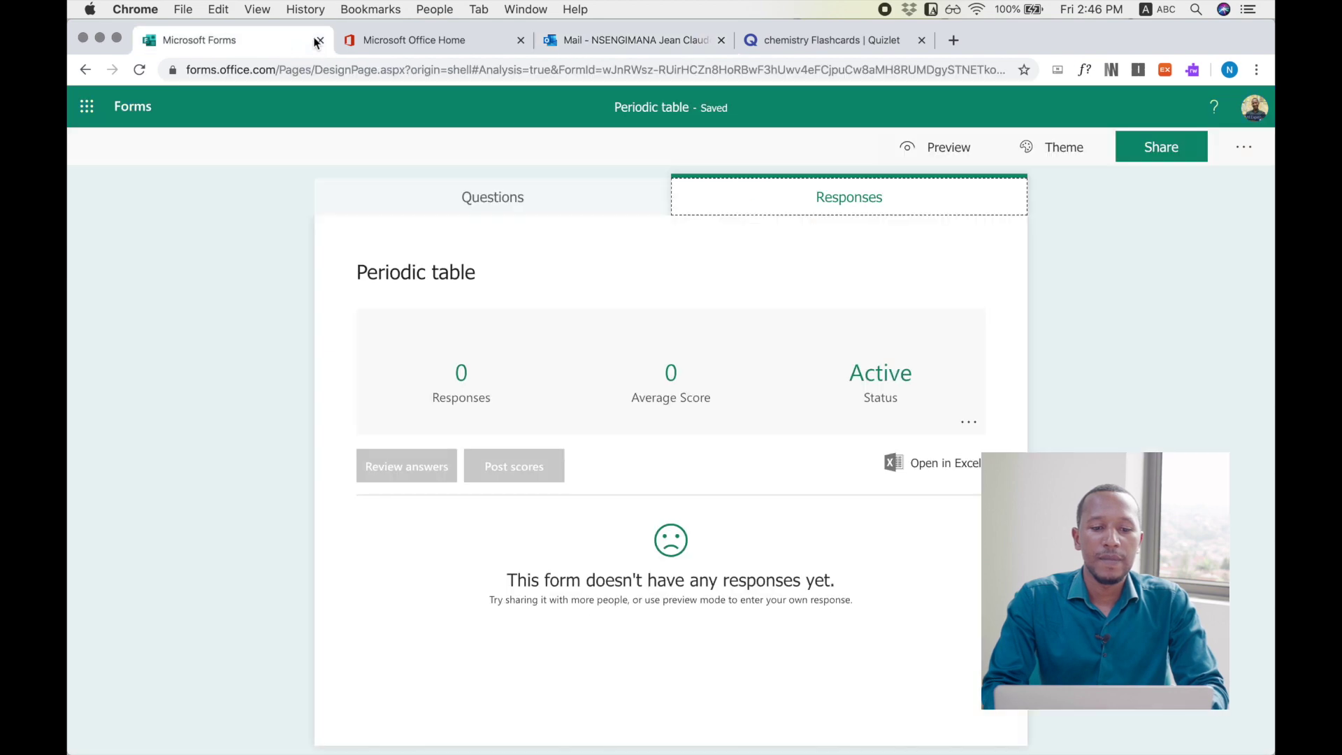
pyautogui.click(430, 41)
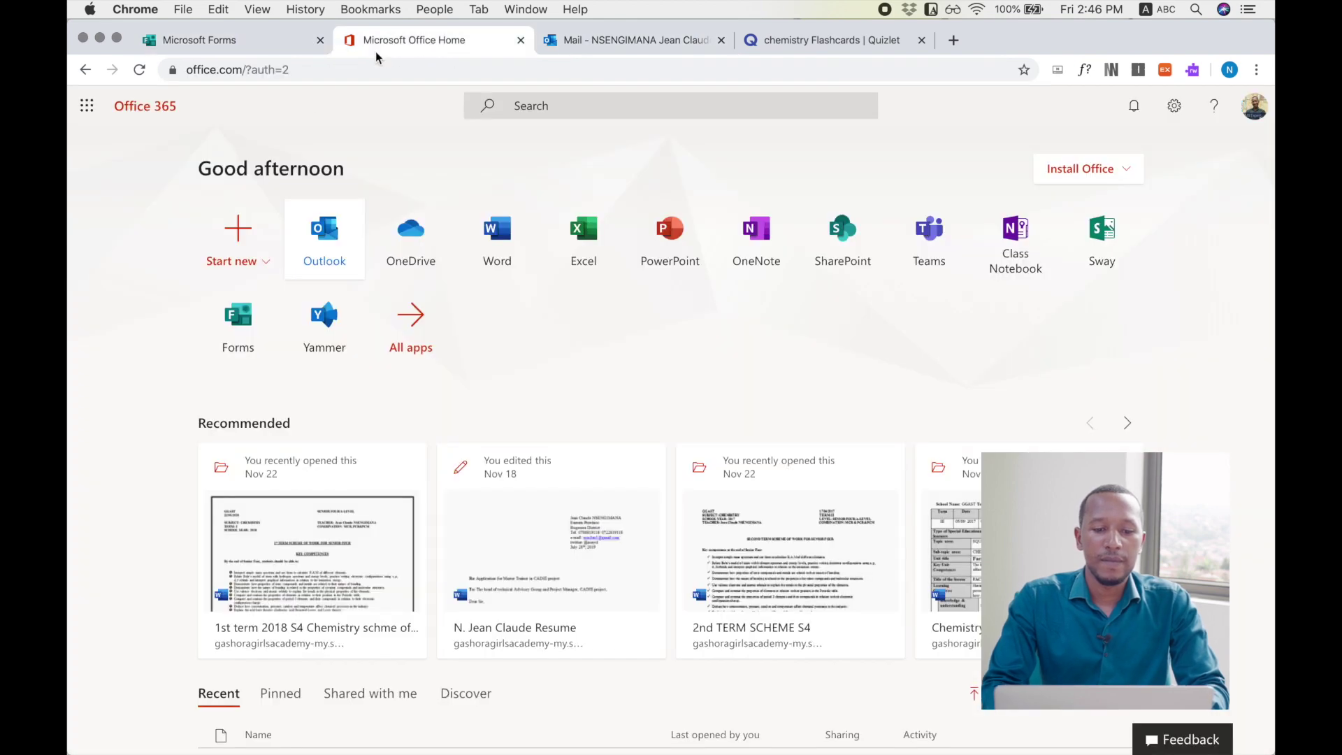
pyautogui.click(88, 108)
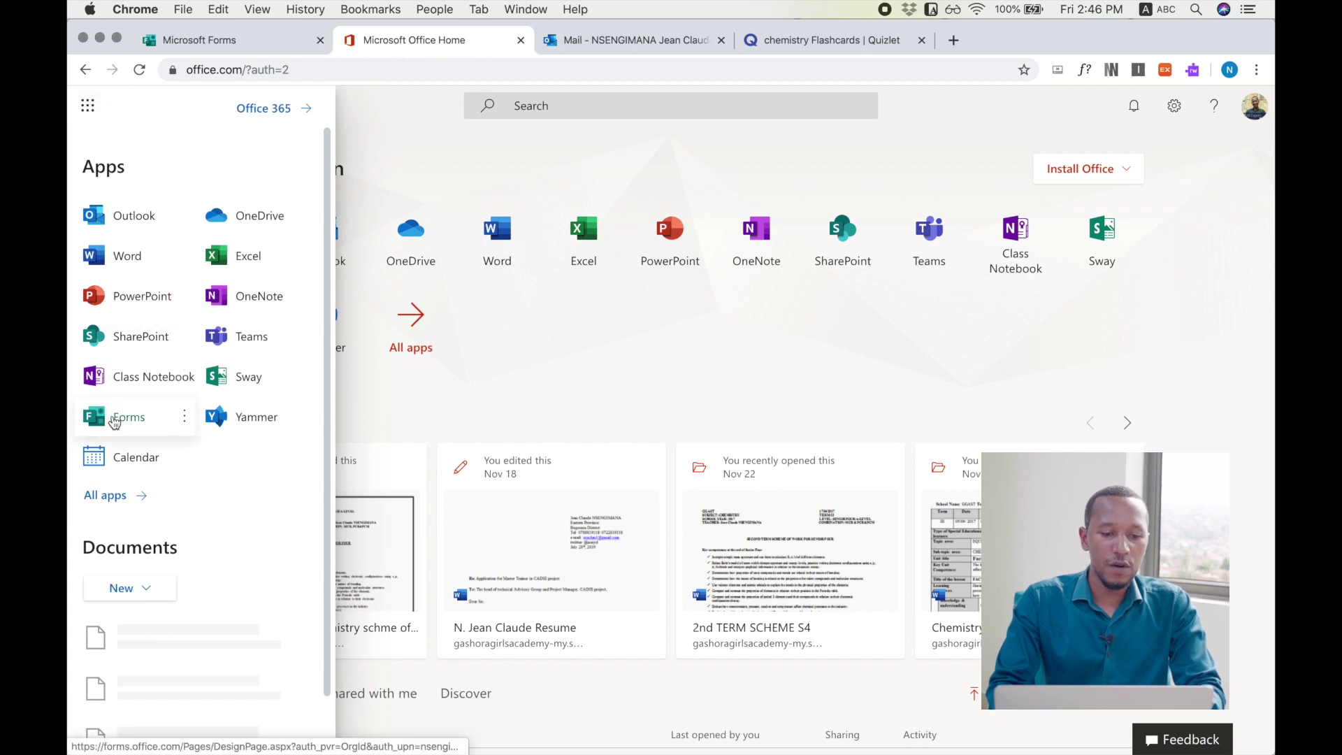
pyautogui.click(114, 420)
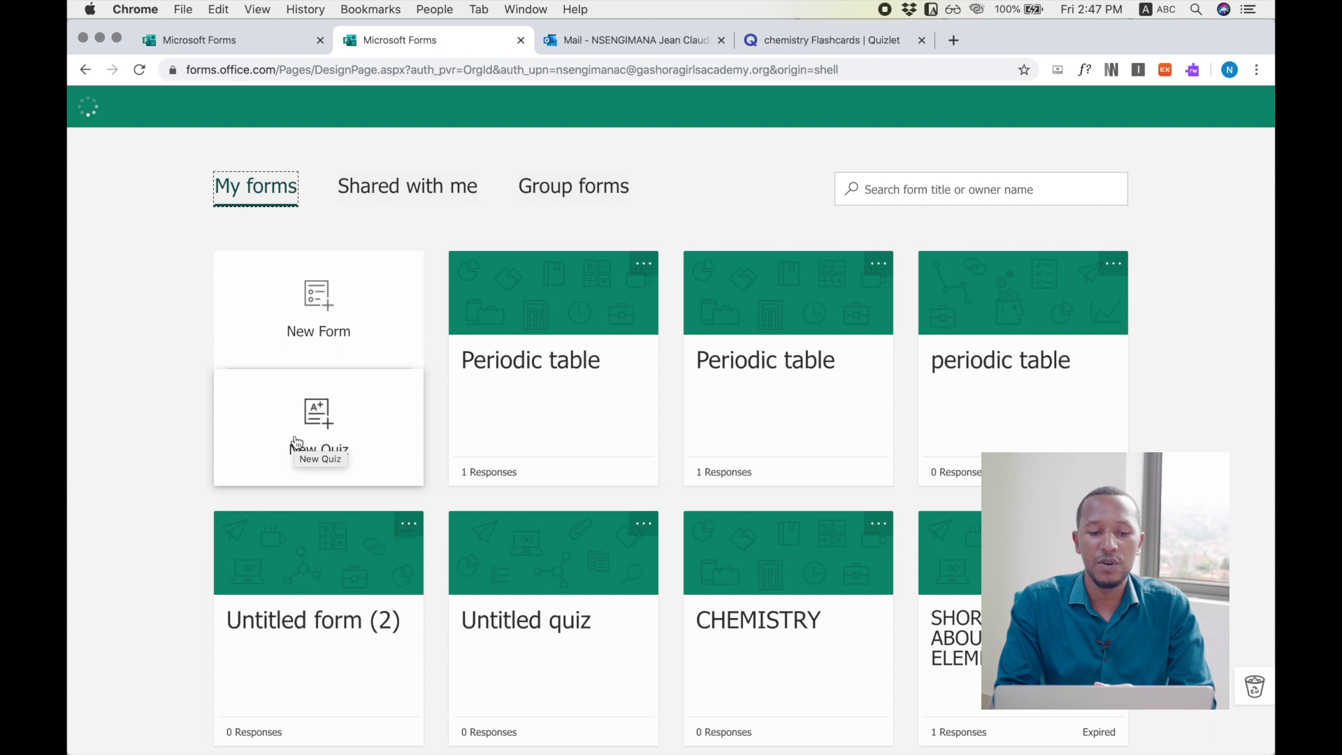
pyautogui.click(296, 442)
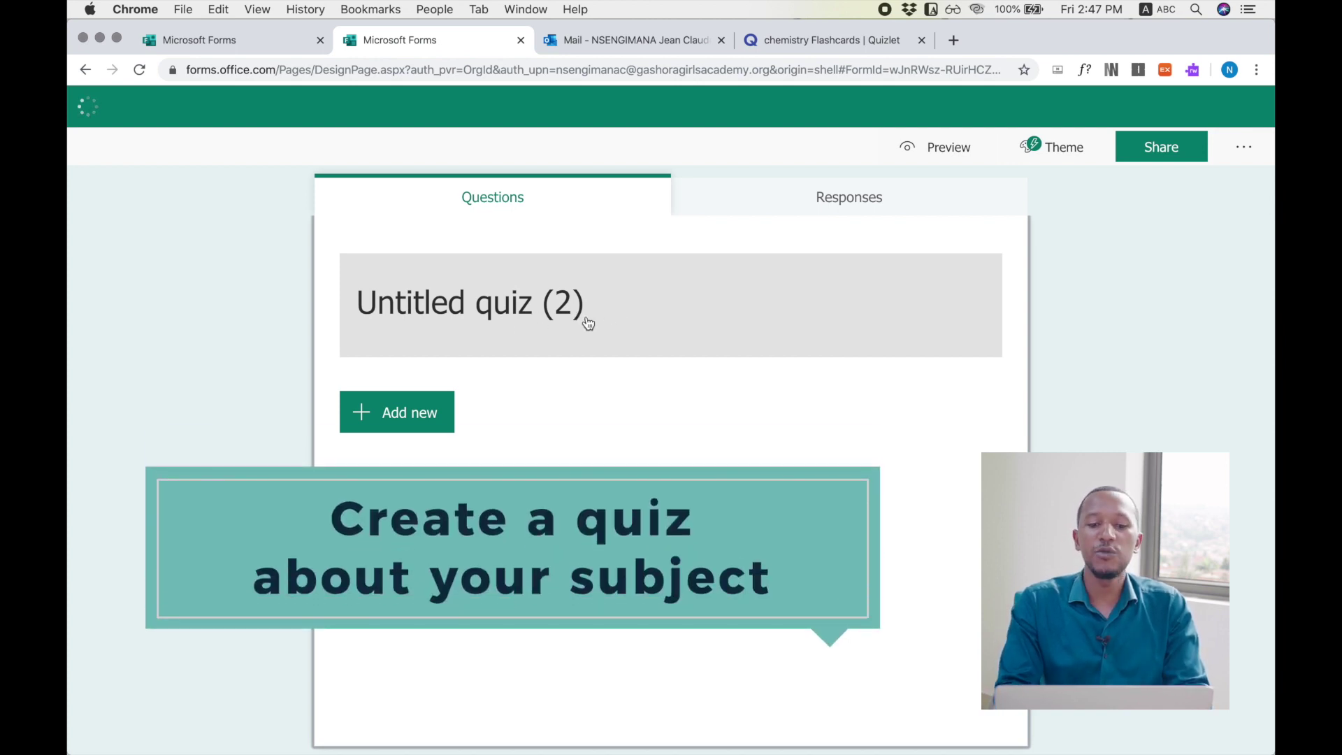
# - Title the quiz 'PERIODIC TABLE' with description 'DUE DATE: 8:00AM, THIS IS AN INDIVIDUAL WORK'
pyautogui.click(587, 321)
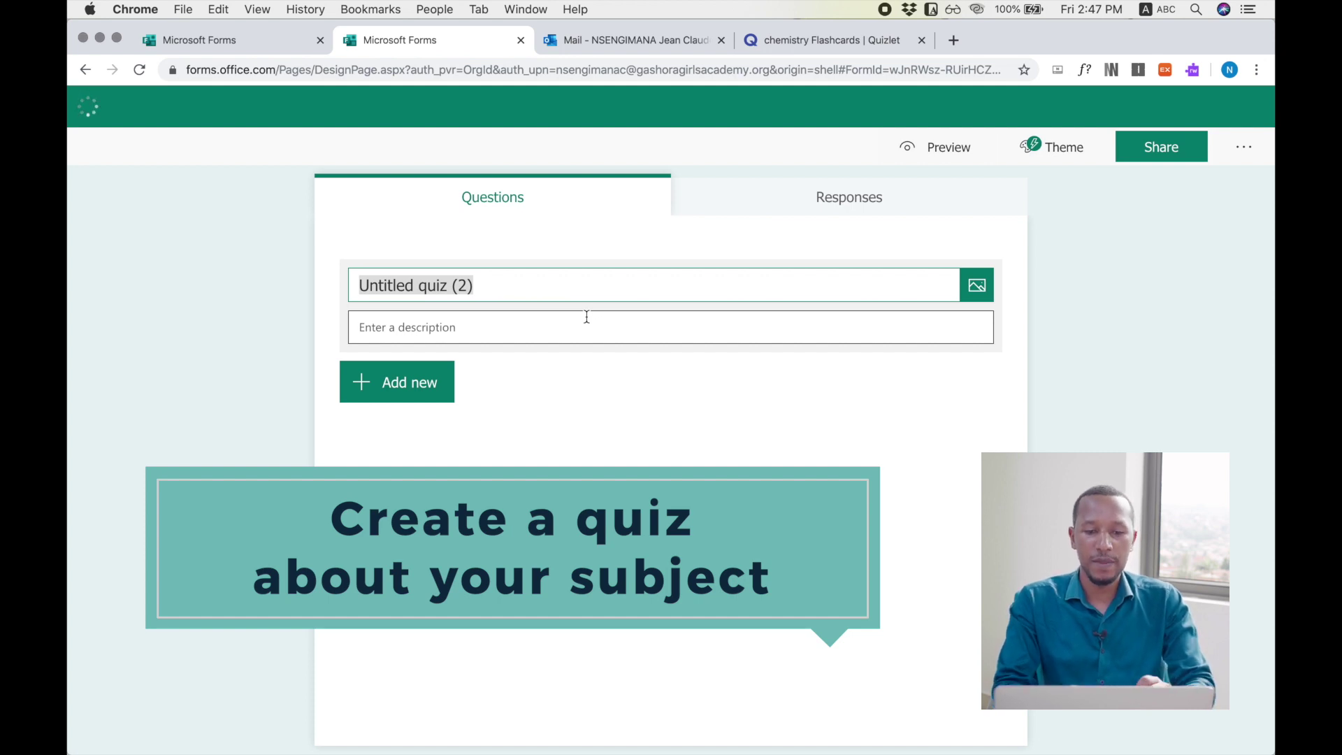
pyautogui.press('BackSpace')
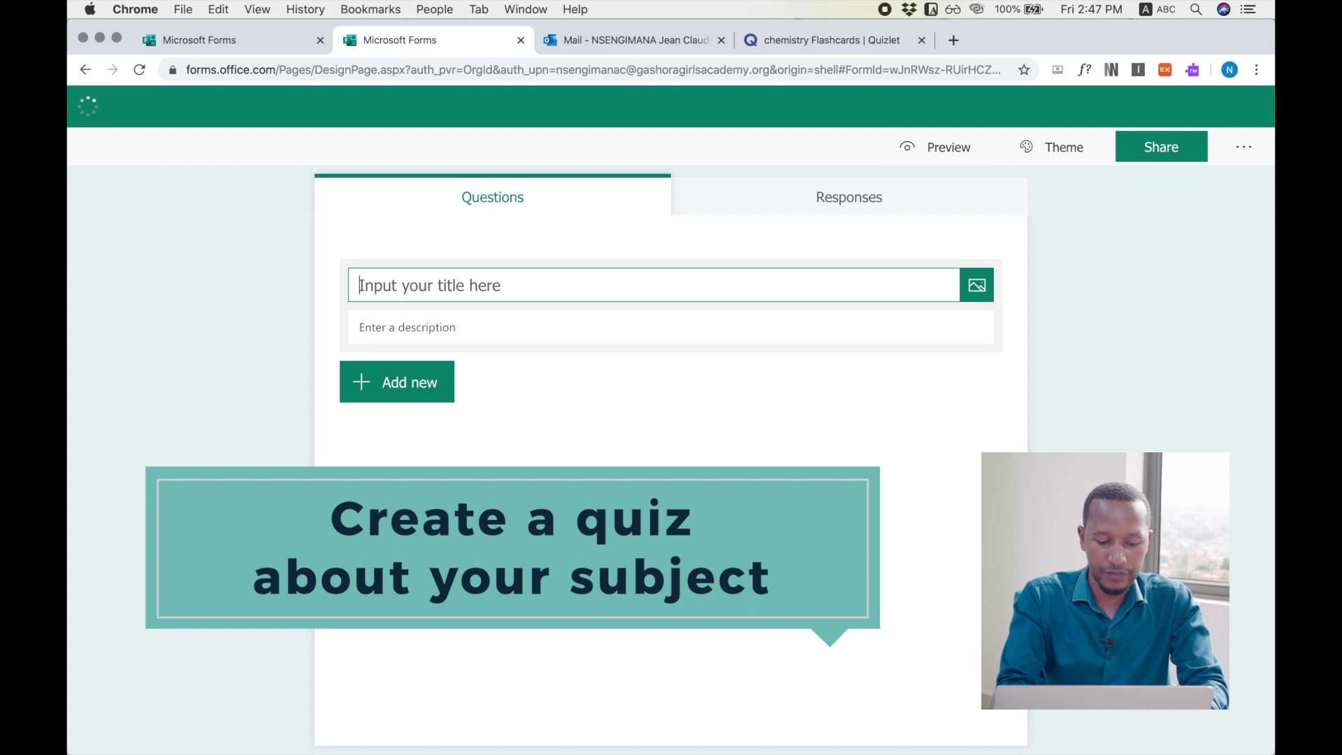
pyautogui.write('PER')
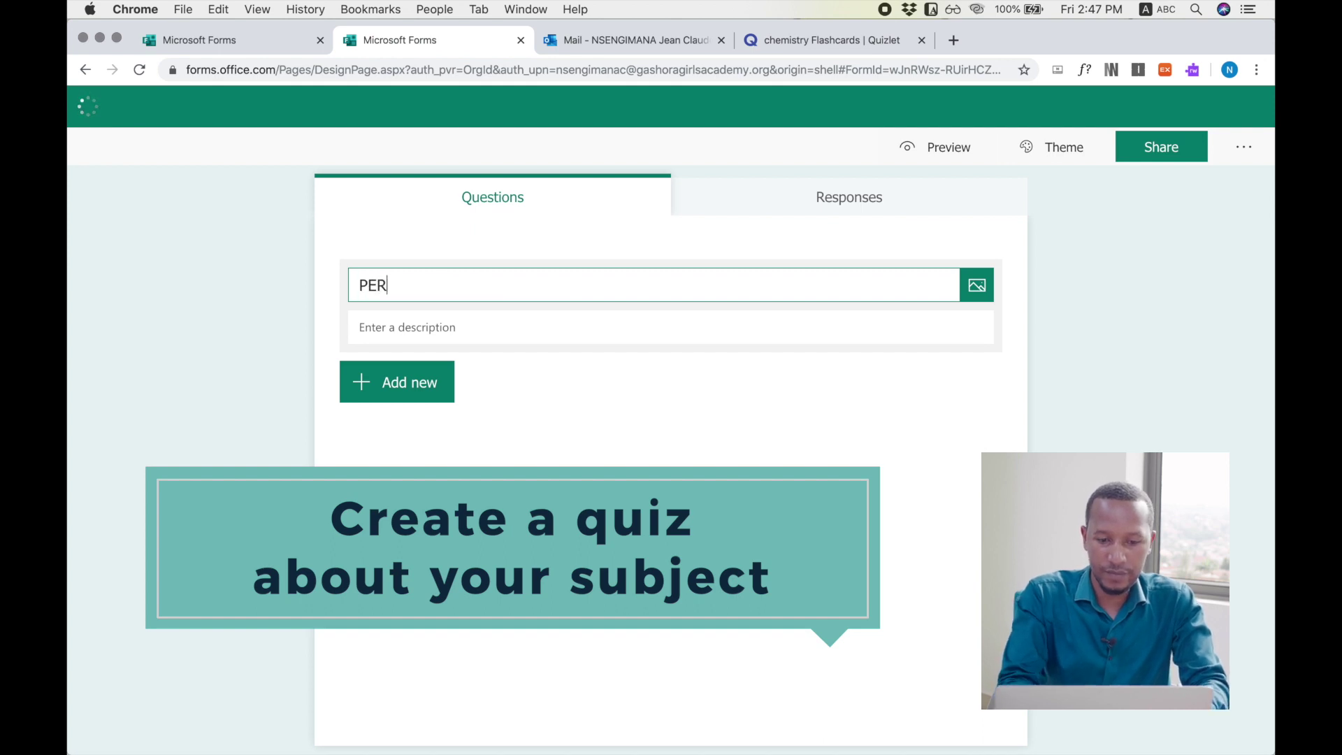
pyautogui.write('IODIC ')
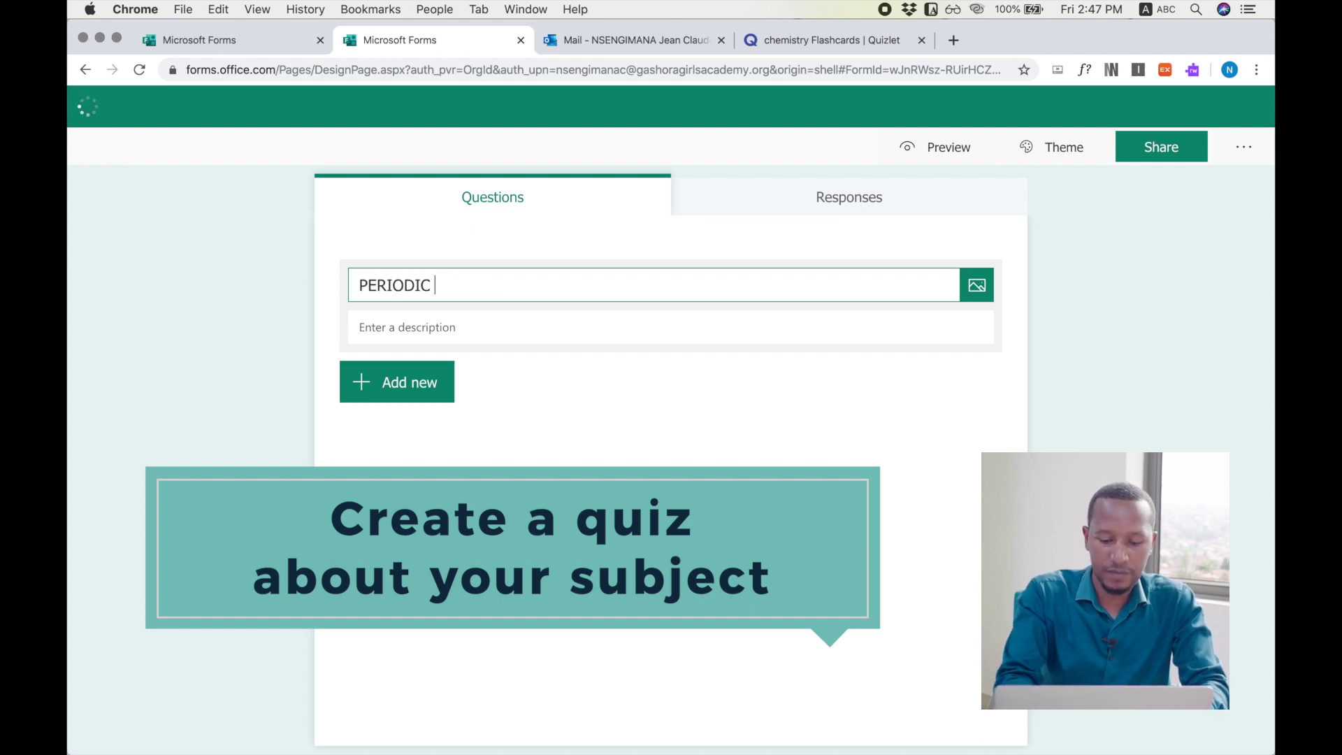
pyautogui.write('TAC')
pyautogui.press('BackSpace')
pyautogui.write('B')
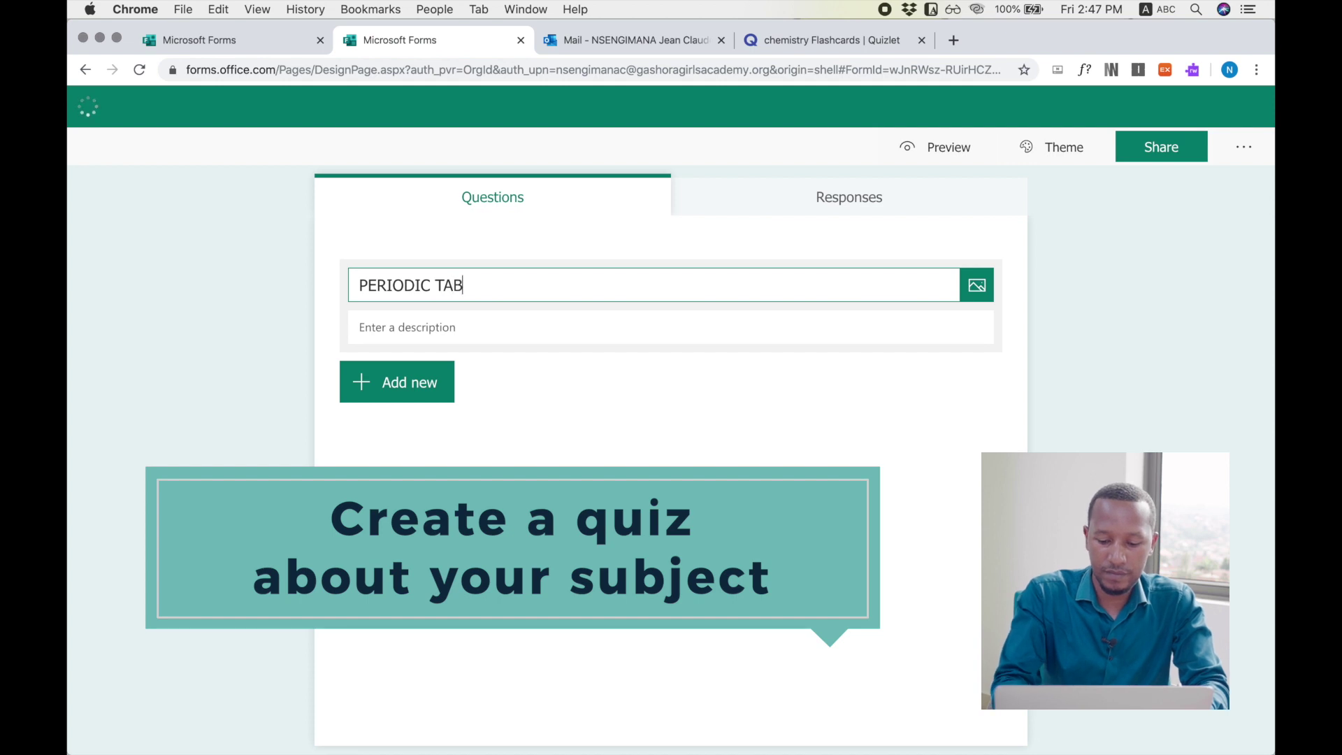
pyautogui.write('LE')
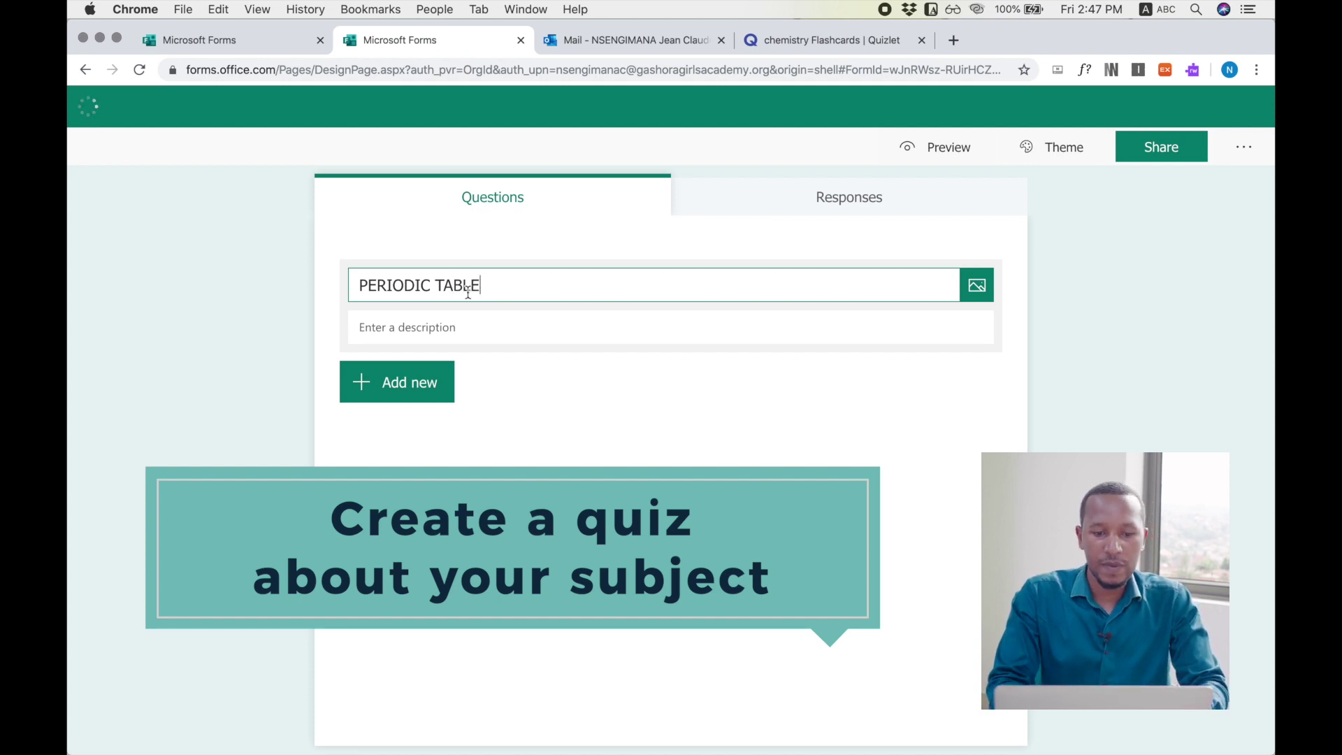
pyautogui.click(452, 328)
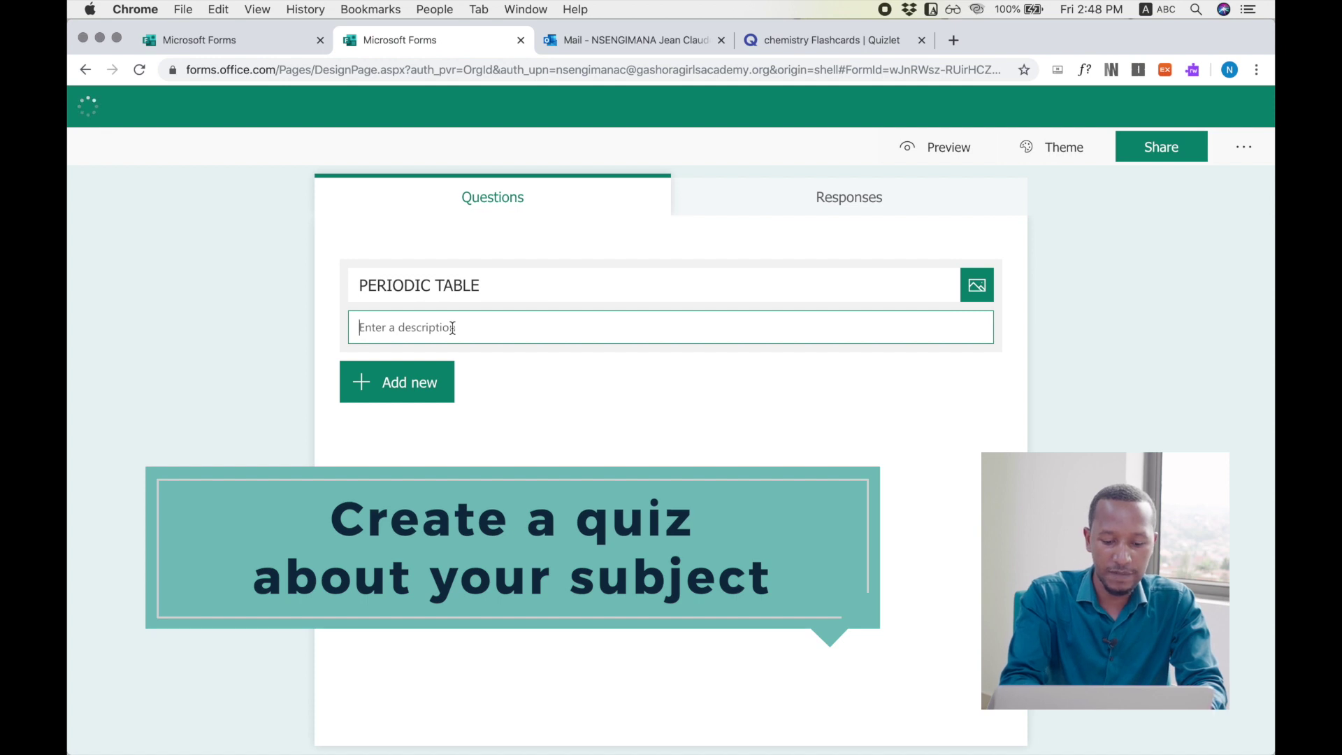
pyautogui.write('DUE DATE: 8:00AM, THIS IS AN INDIVIDUAL WORK')
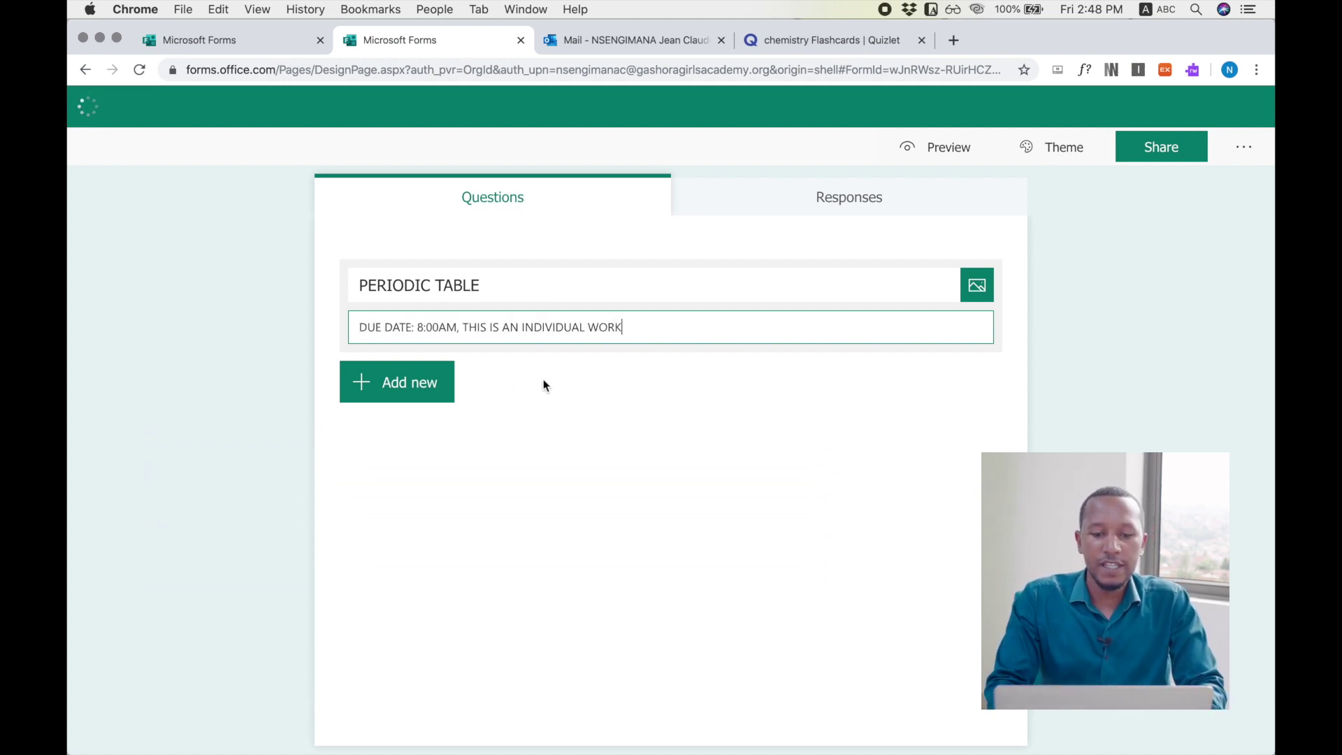
# - Add a Choice question titled 'WHICH ELEMENT IS NOT IN GROUP 1?'
pyautogui.click(399, 390)
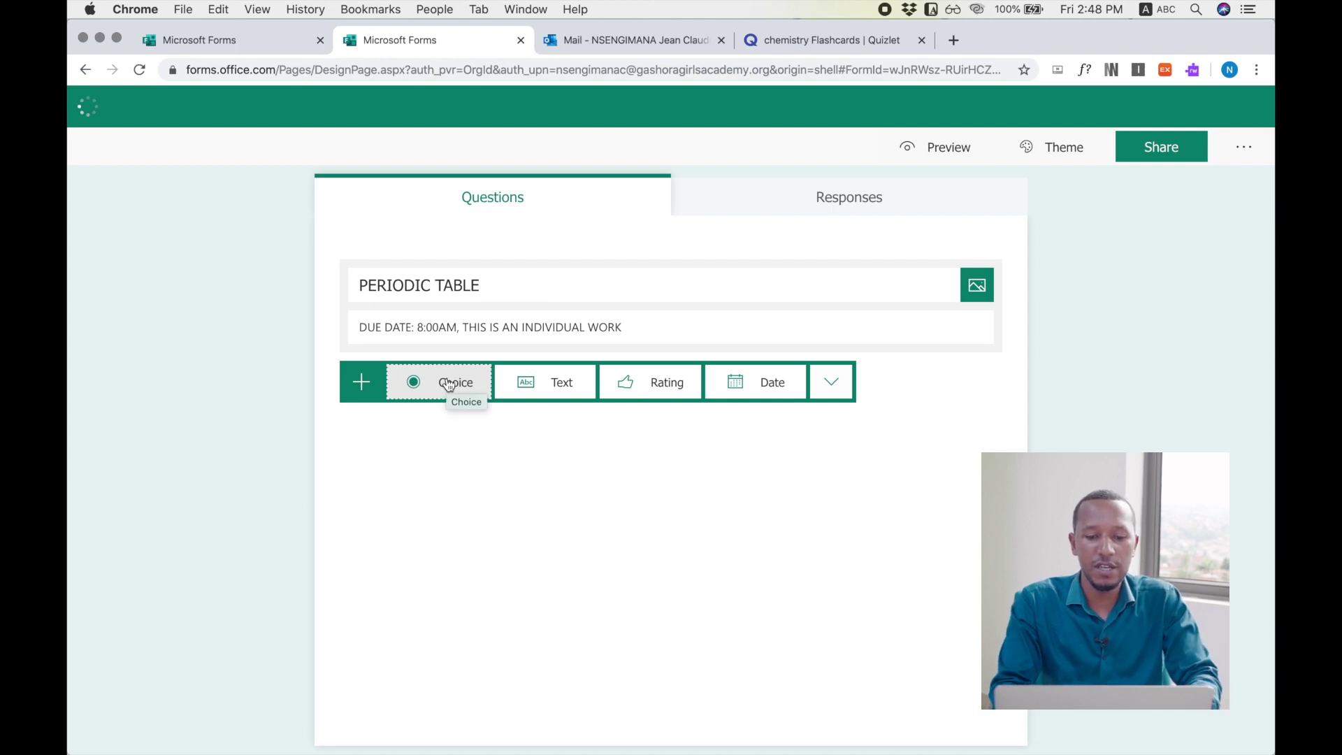
pyautogui.click(448, 384)
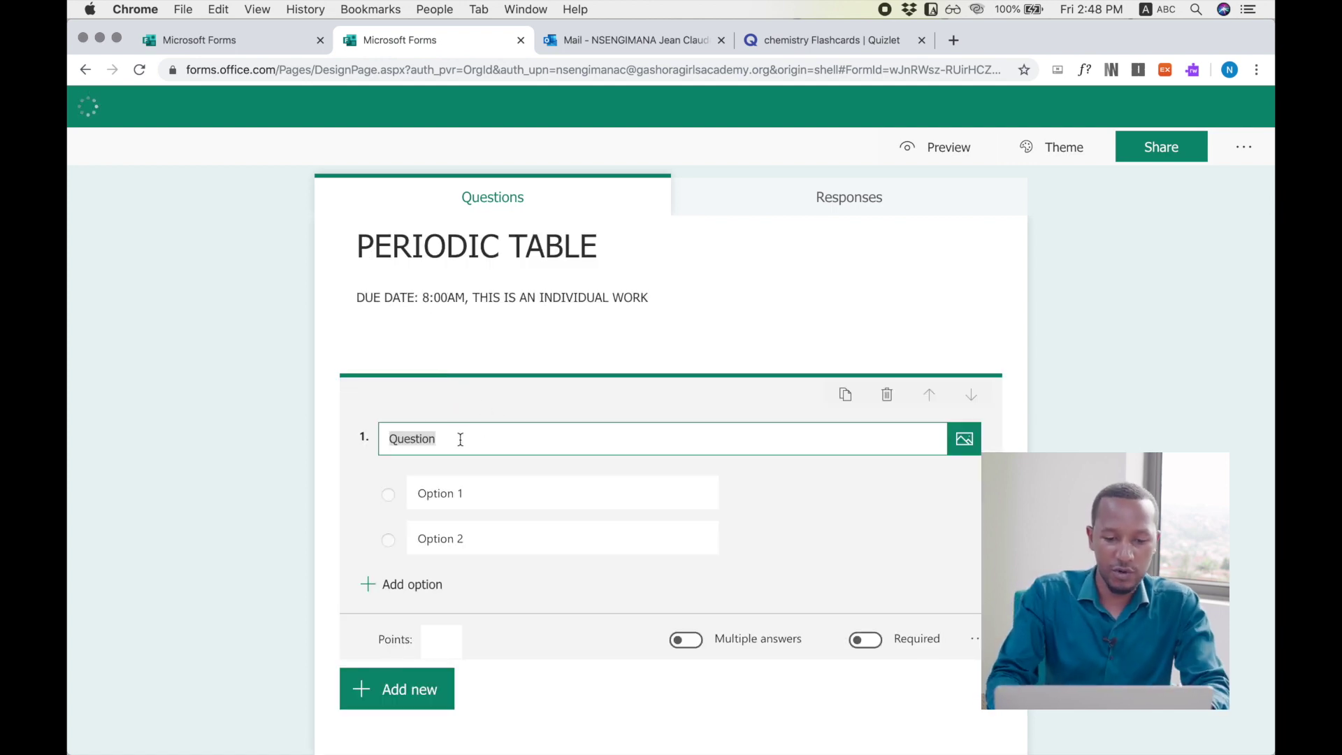
pyautogui.press('BackSpace')
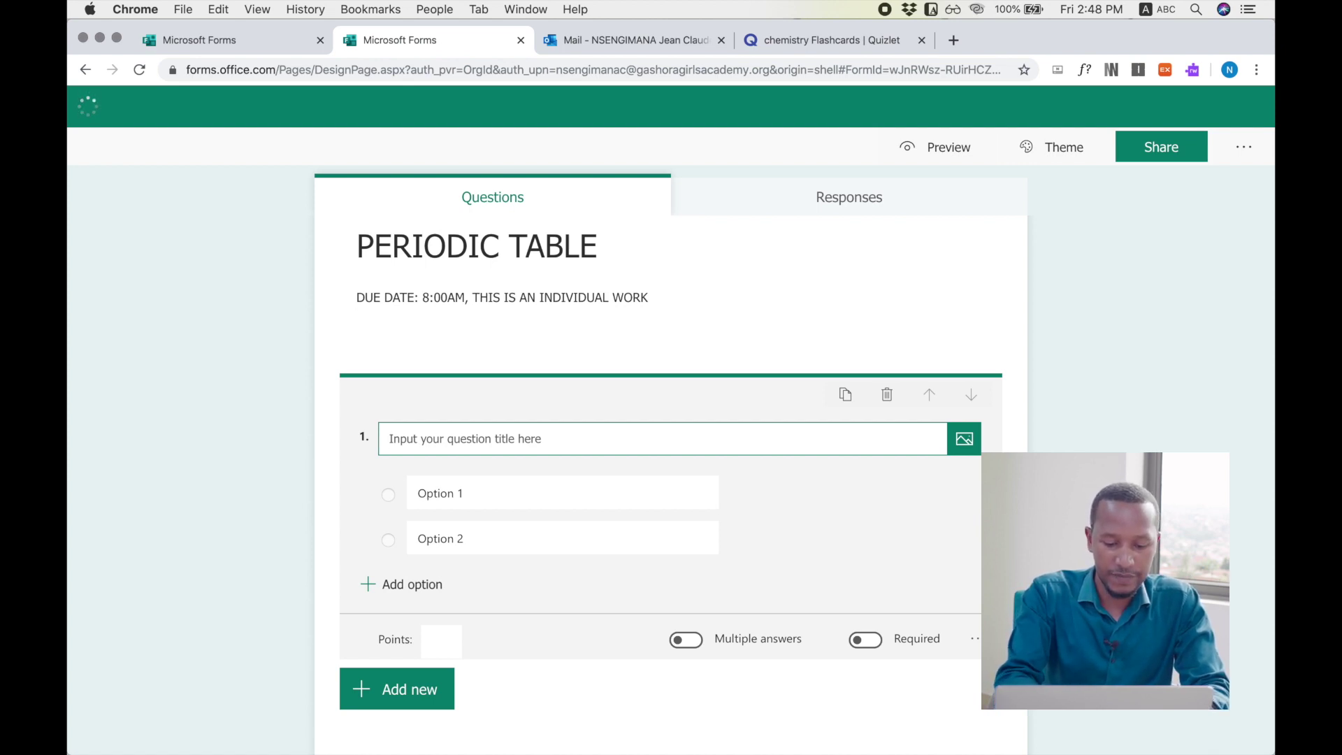
pyautogui.write('WHIC')
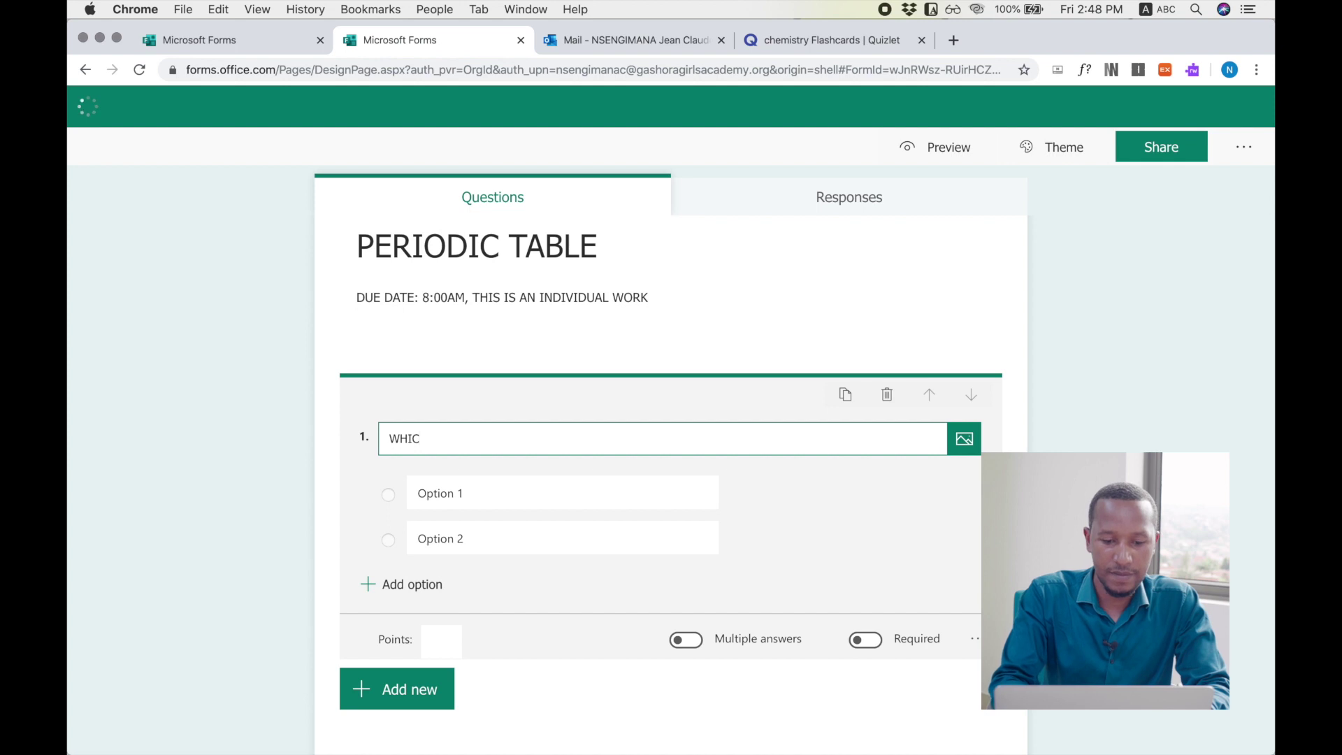
pyautogui.write('H ')
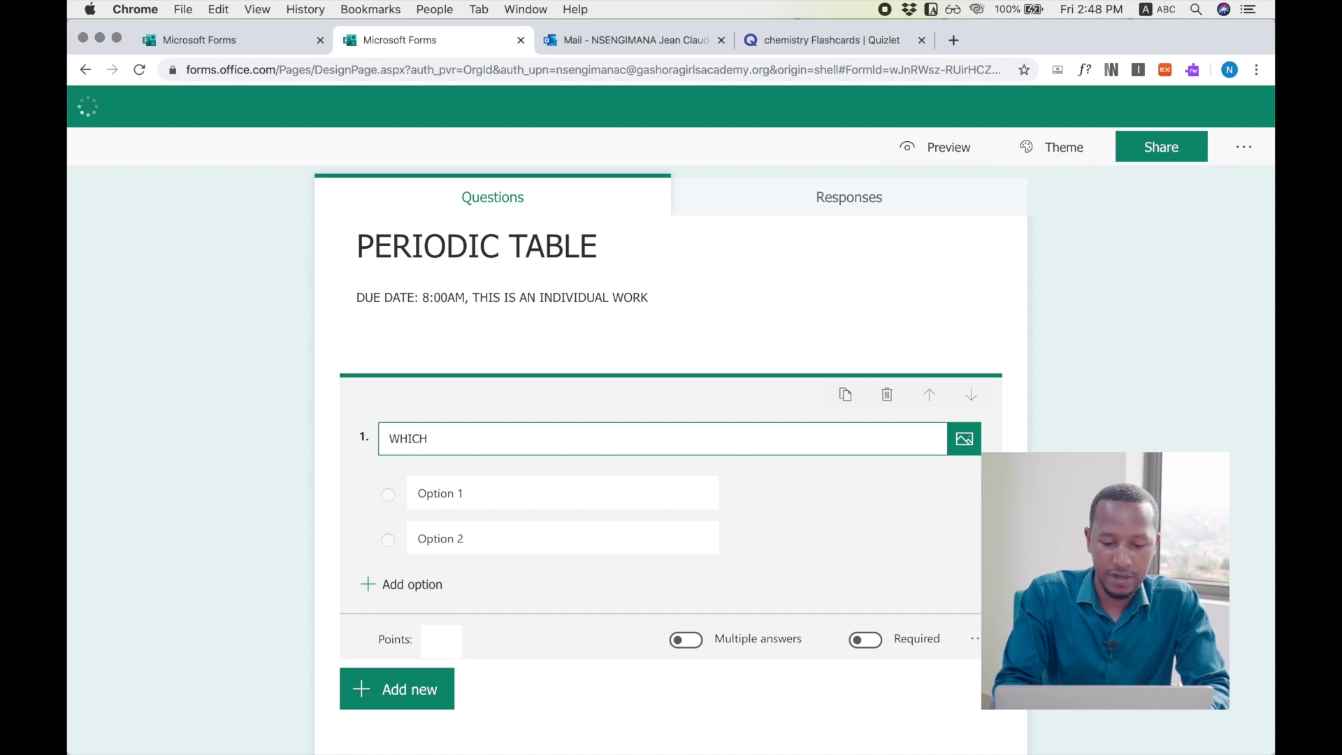
pyautogui.write('ELEMENT ')
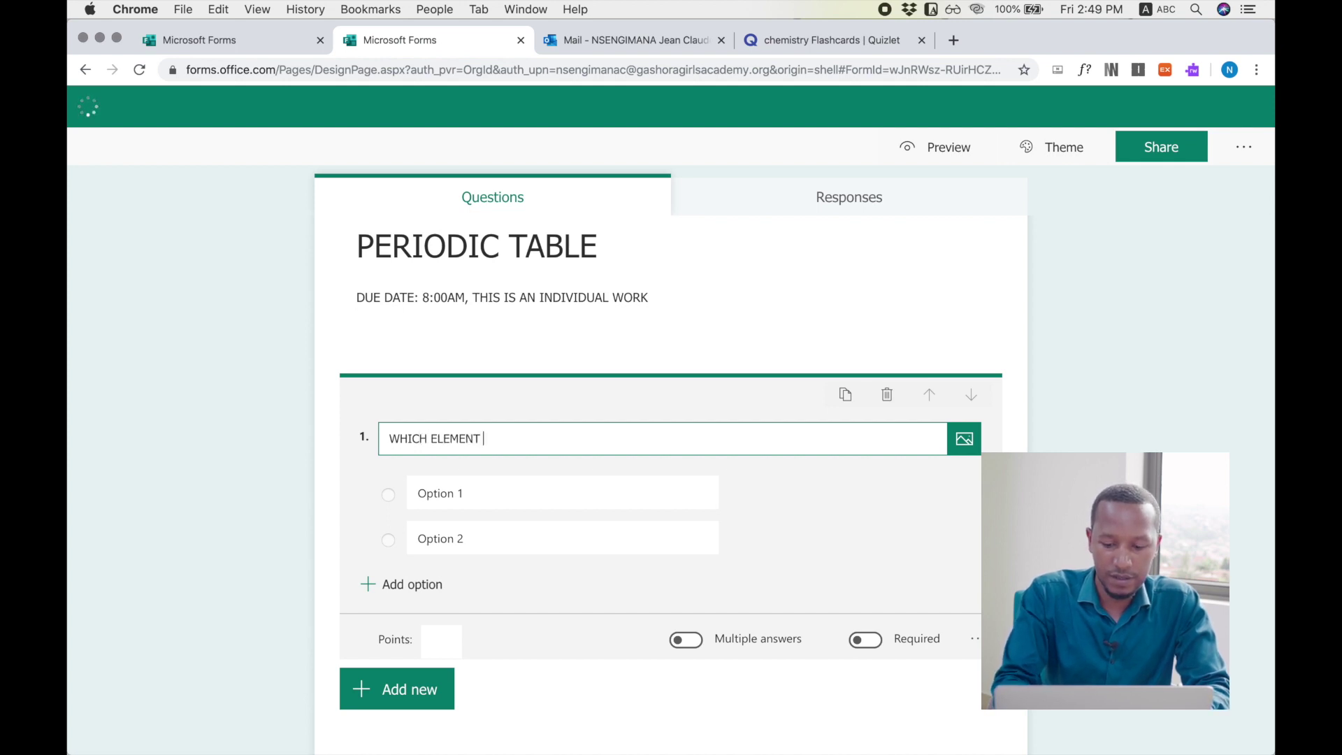
pyautogui.write('IS NOT ')
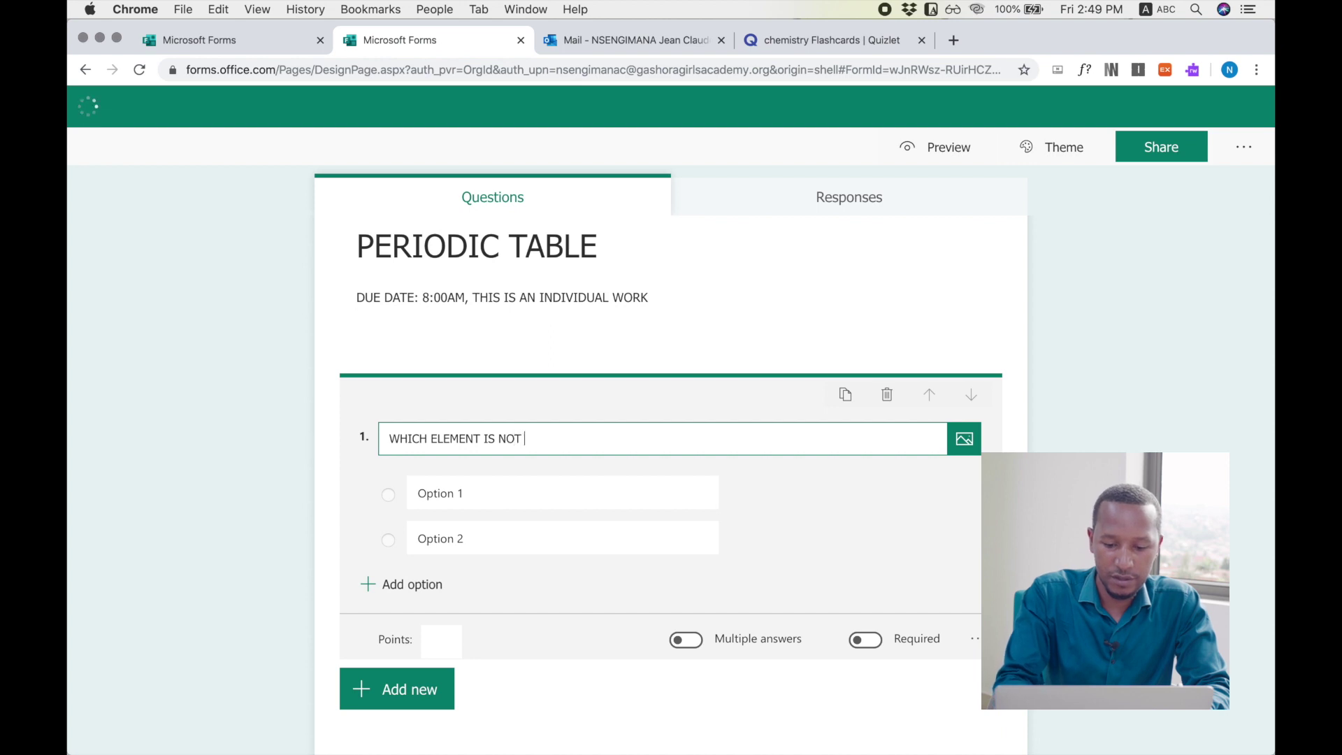
pyautogui.write('IN GRO')
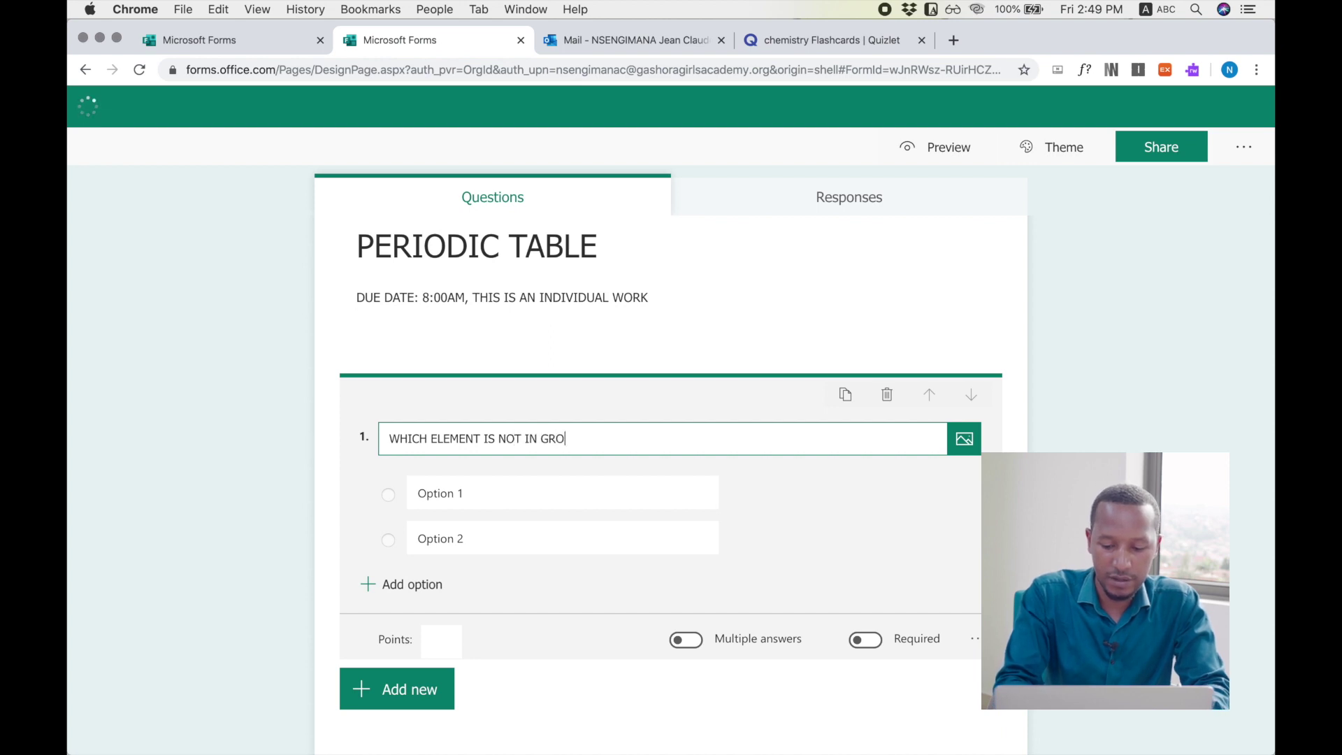
pyautogui.write('UP ')
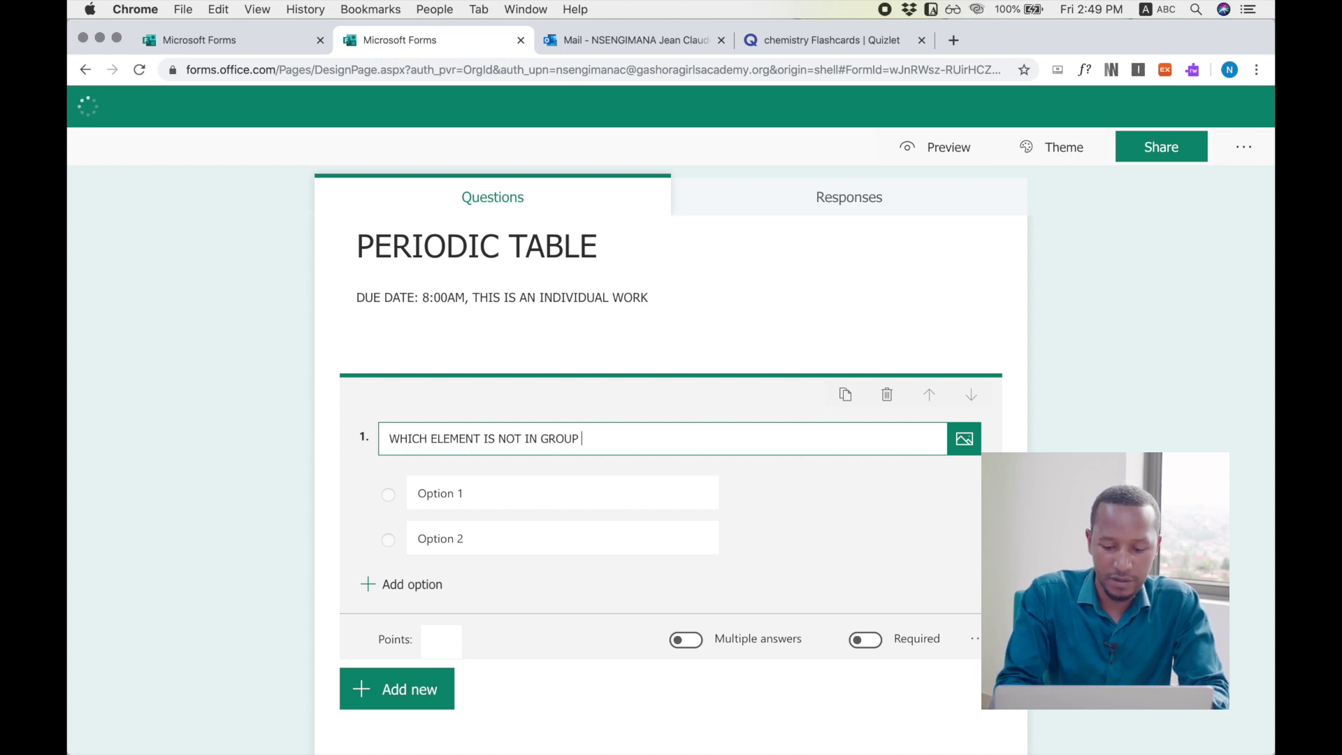
pyautogui.write('1')
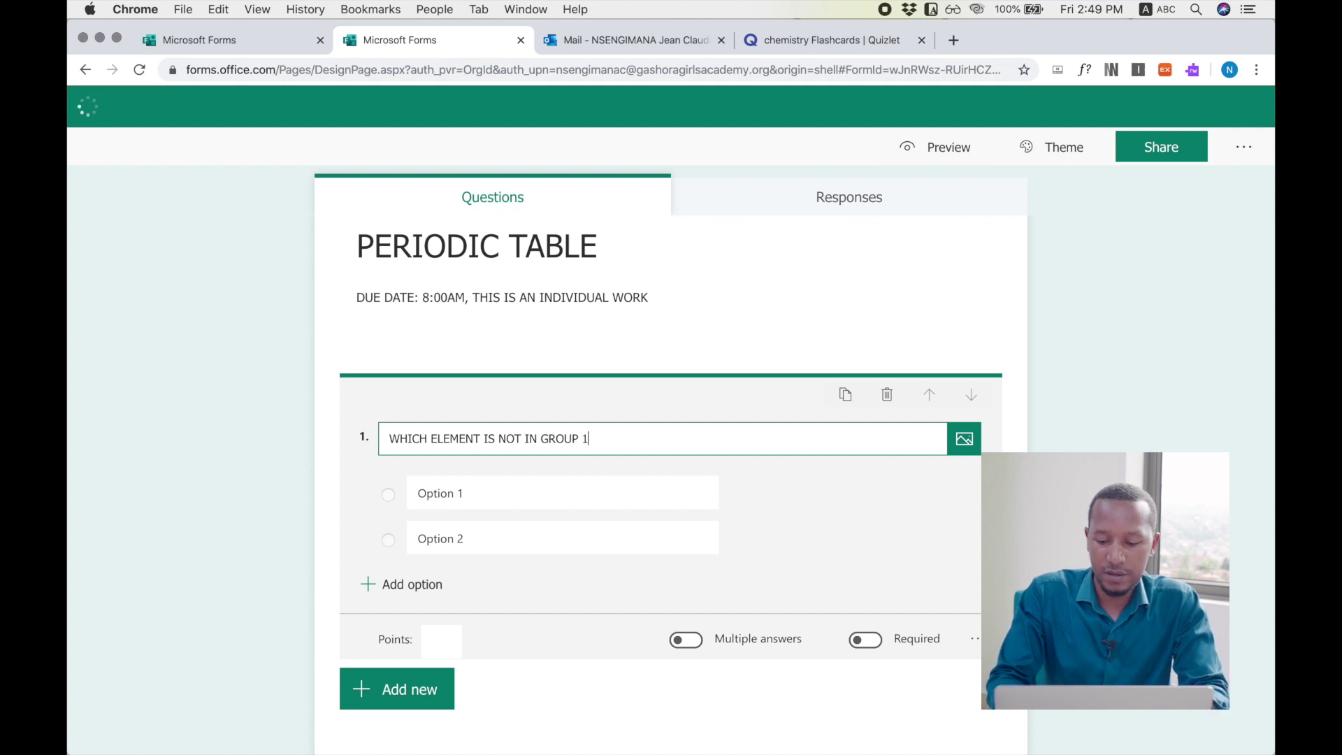
pyautogui.write('?')
pyautogui.click(545, 482)
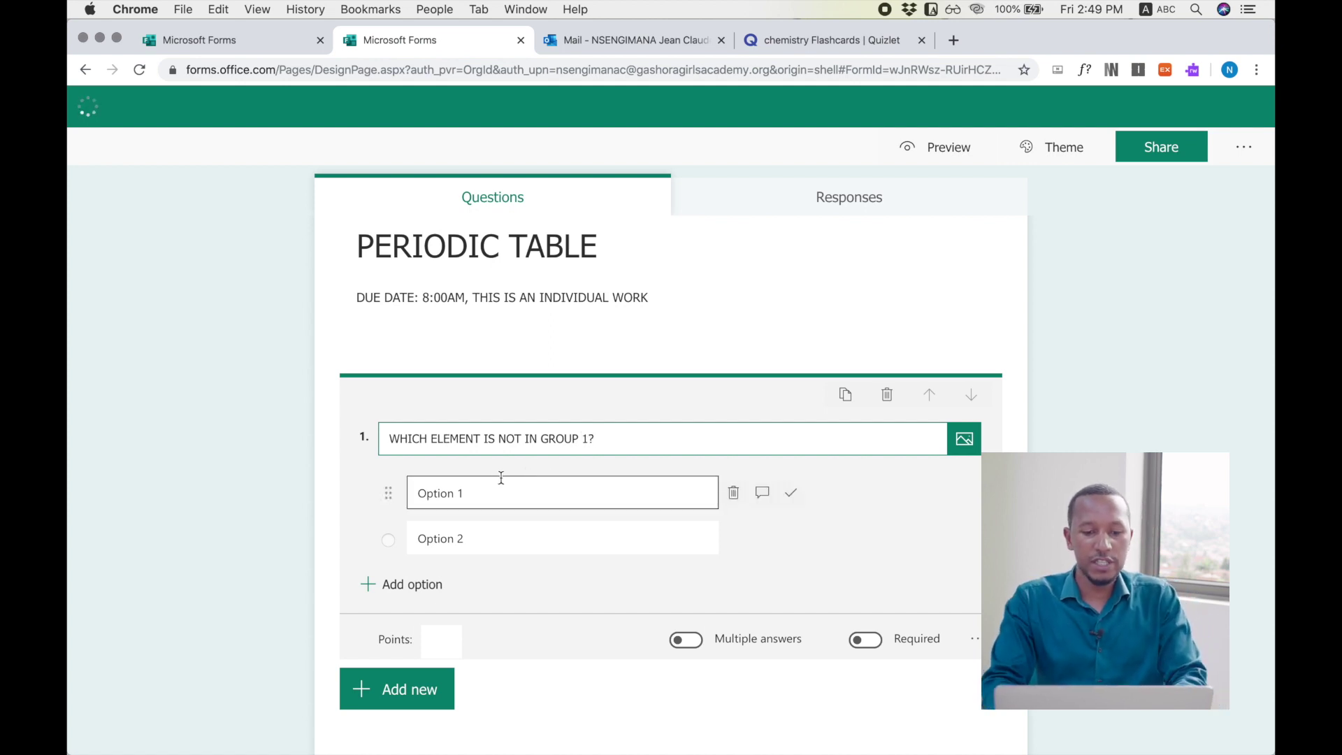
# - Replace the first two placeholder options with CARBON and SODIUM
pyautogui.click(510, 497)
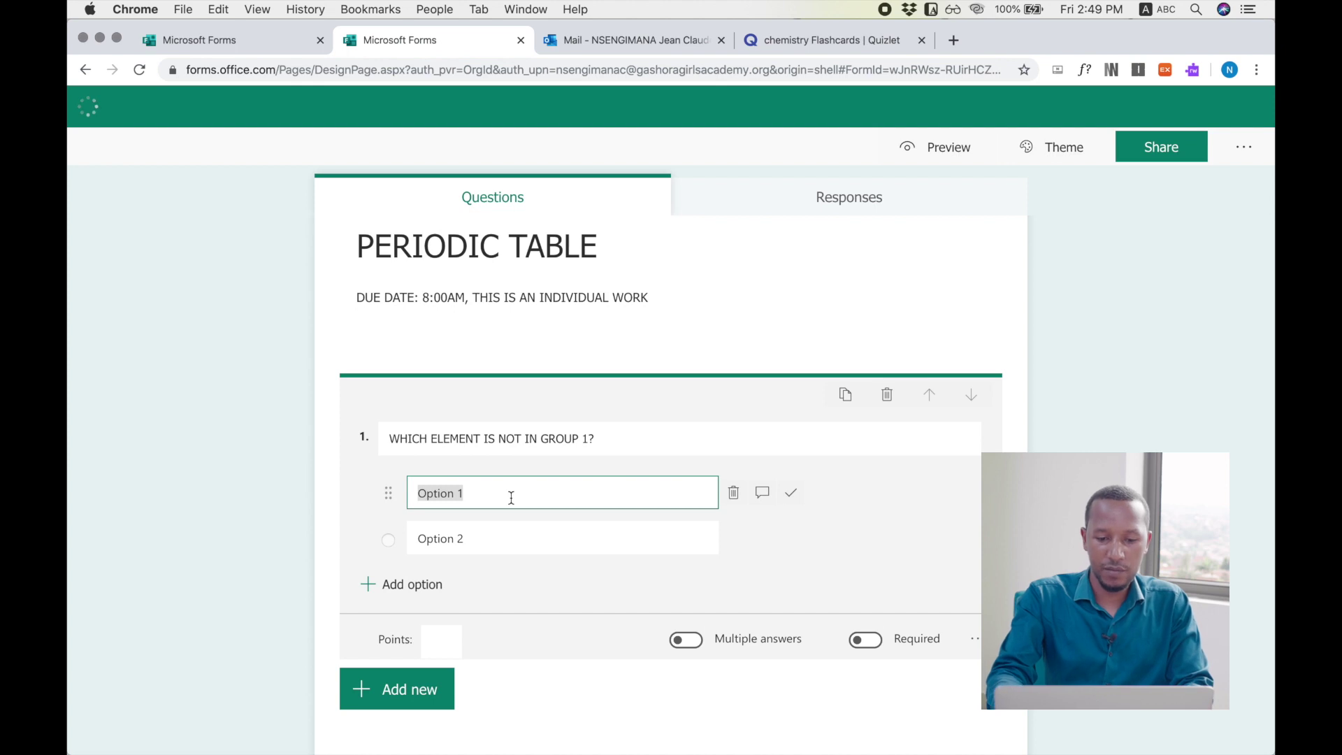
pyautogui.press('BackSpace')
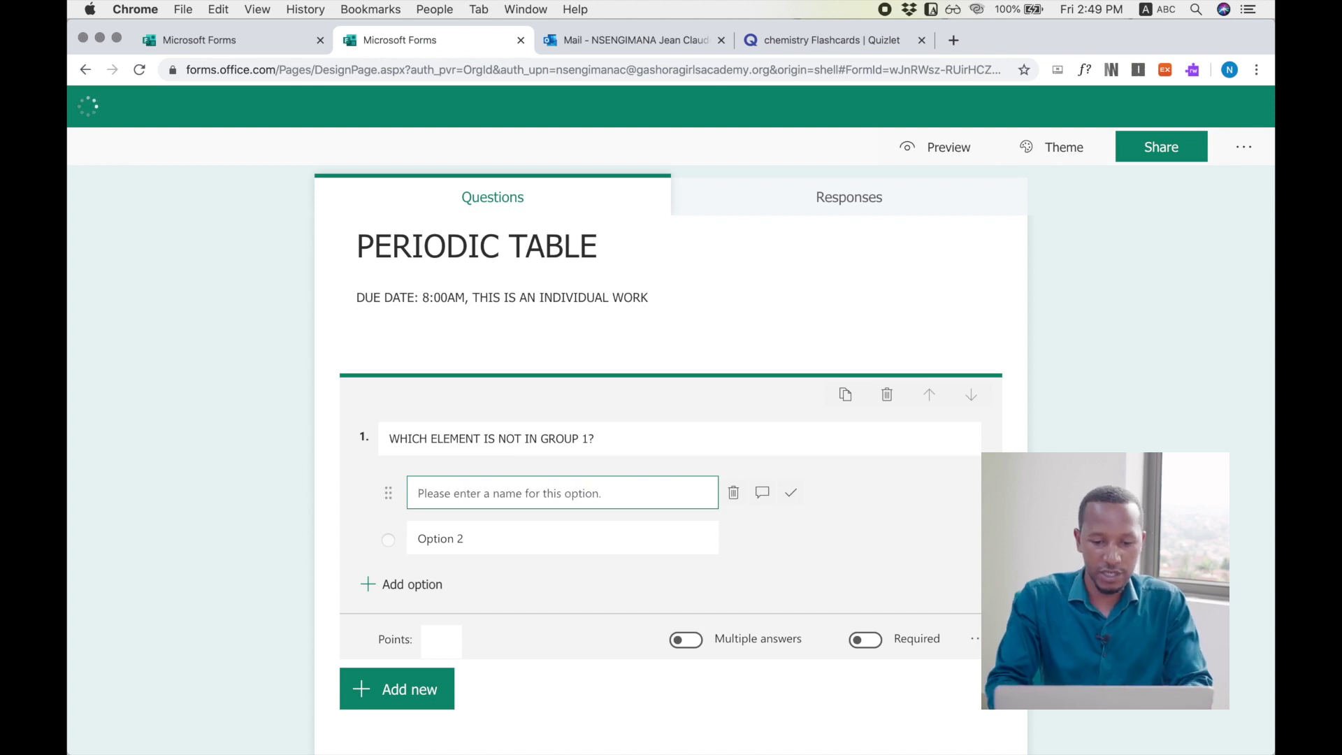
pyautogui.write('CA')
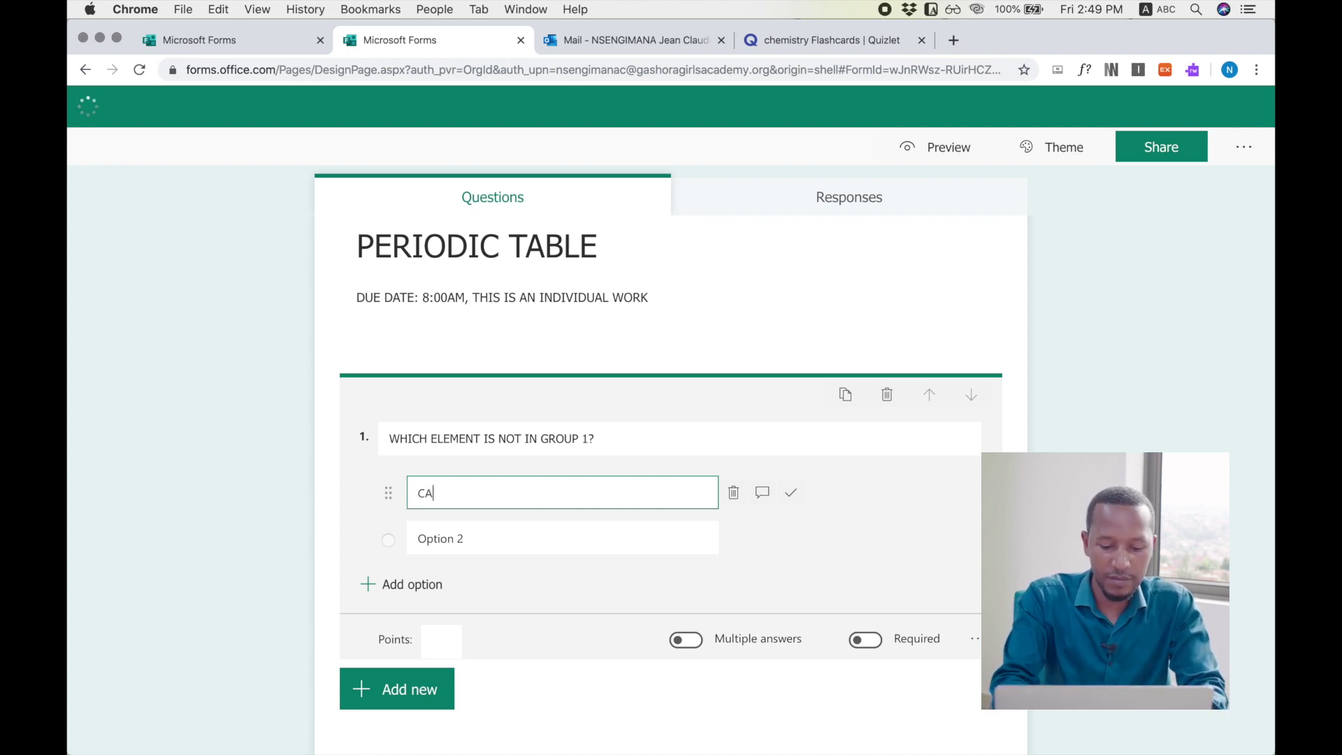
pyautogui.write('RBON')
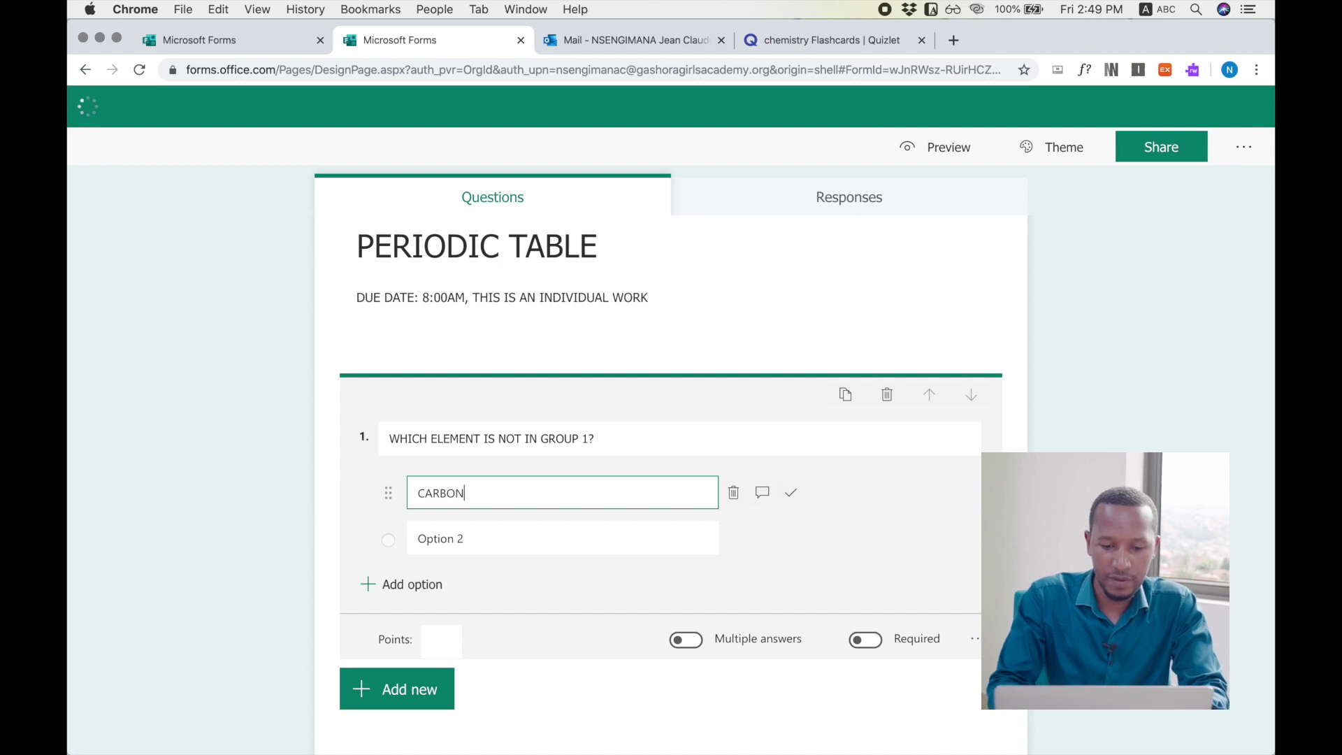
pyautogui.click(480, 544)
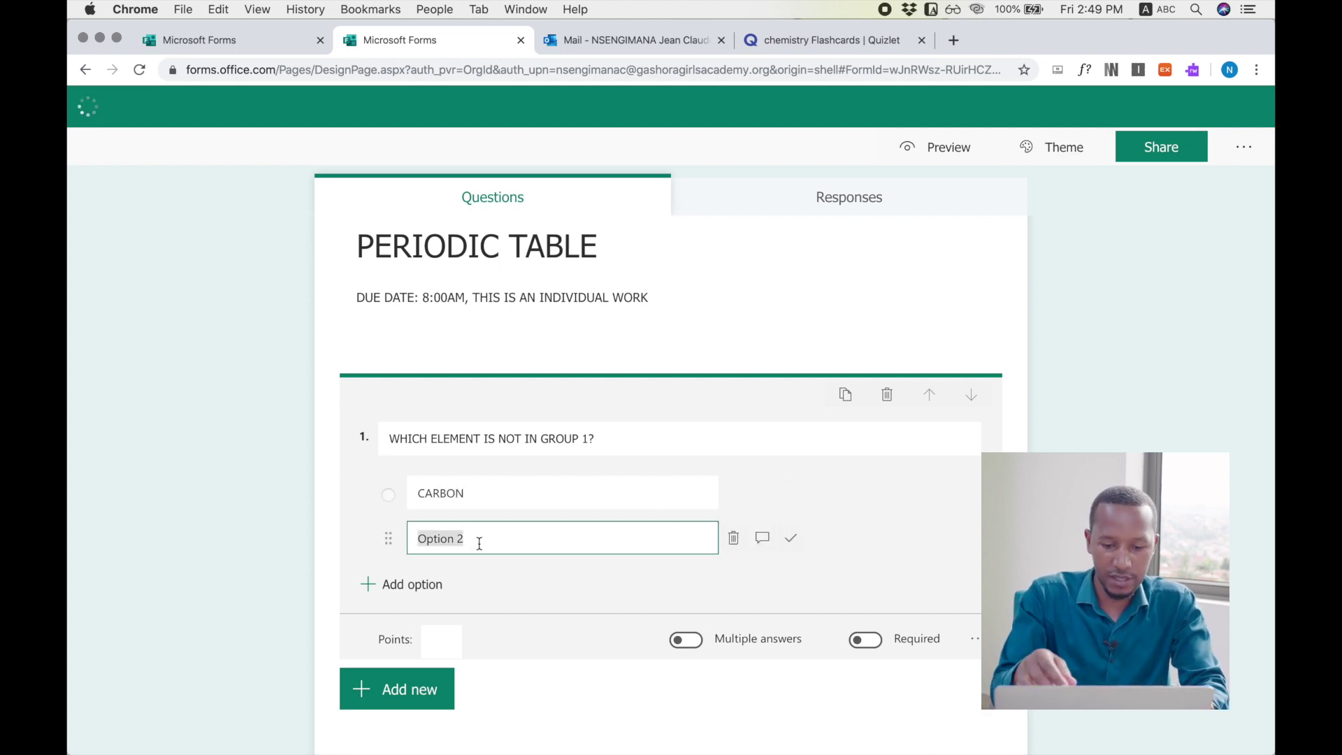
pyautogui.write('H')
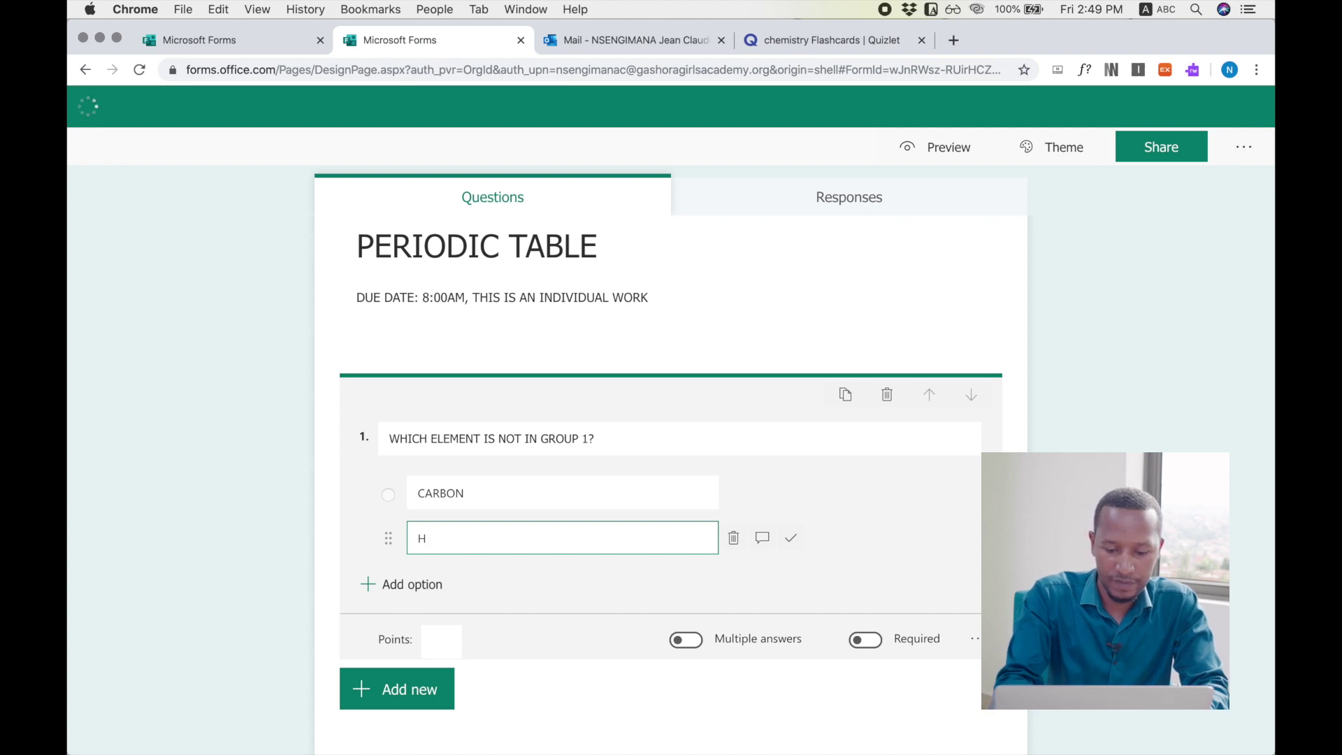
pyautogui.press('BackSpace')
pyautogui.write('SODIUM')
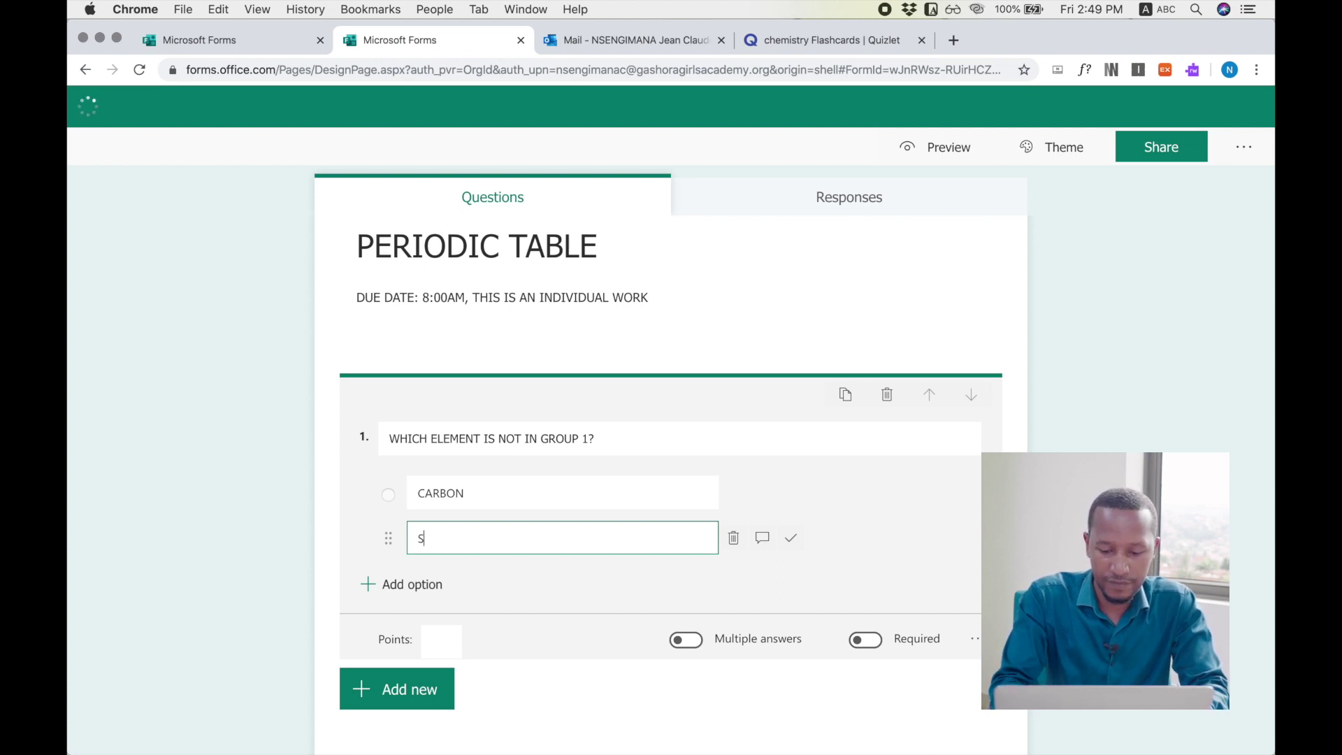
# - Add third and fourth options, MAGNESIUM and PATASSIUM
pyautogui.click(427, 584)
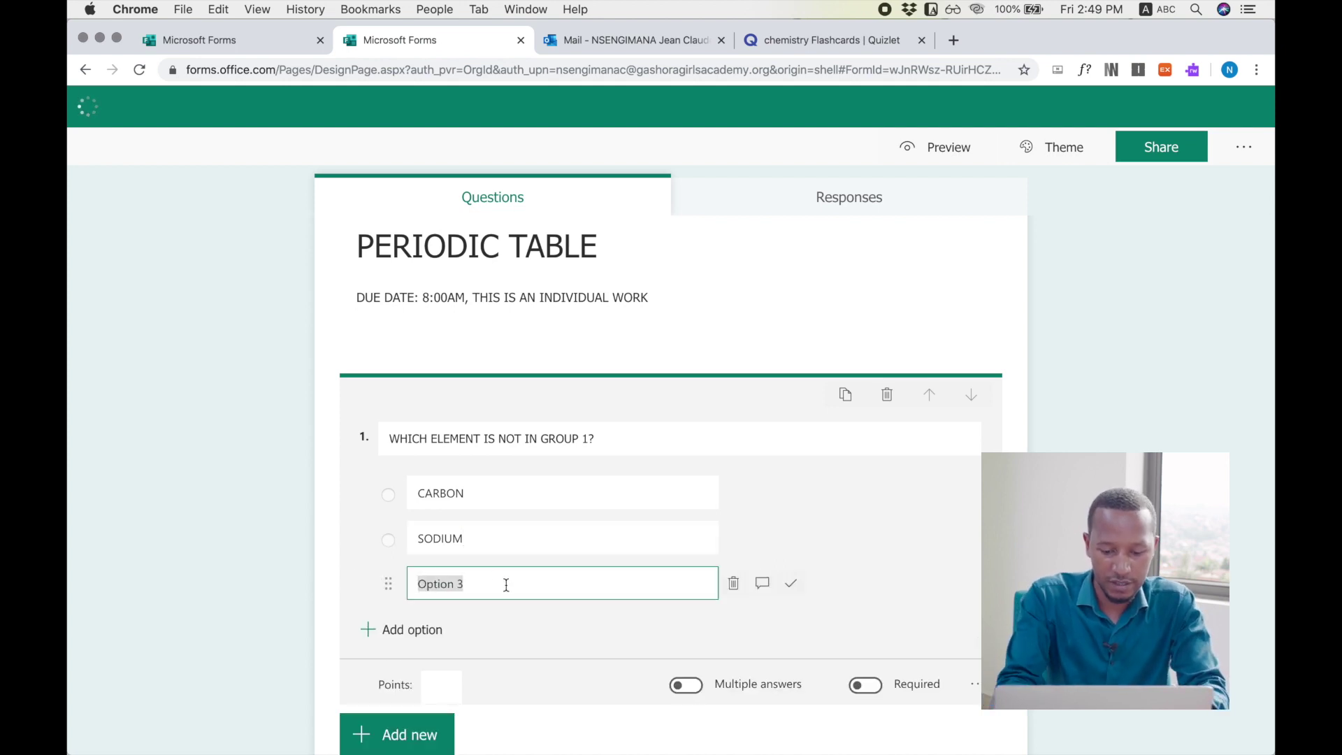
pyautogui.write('MAGNE')
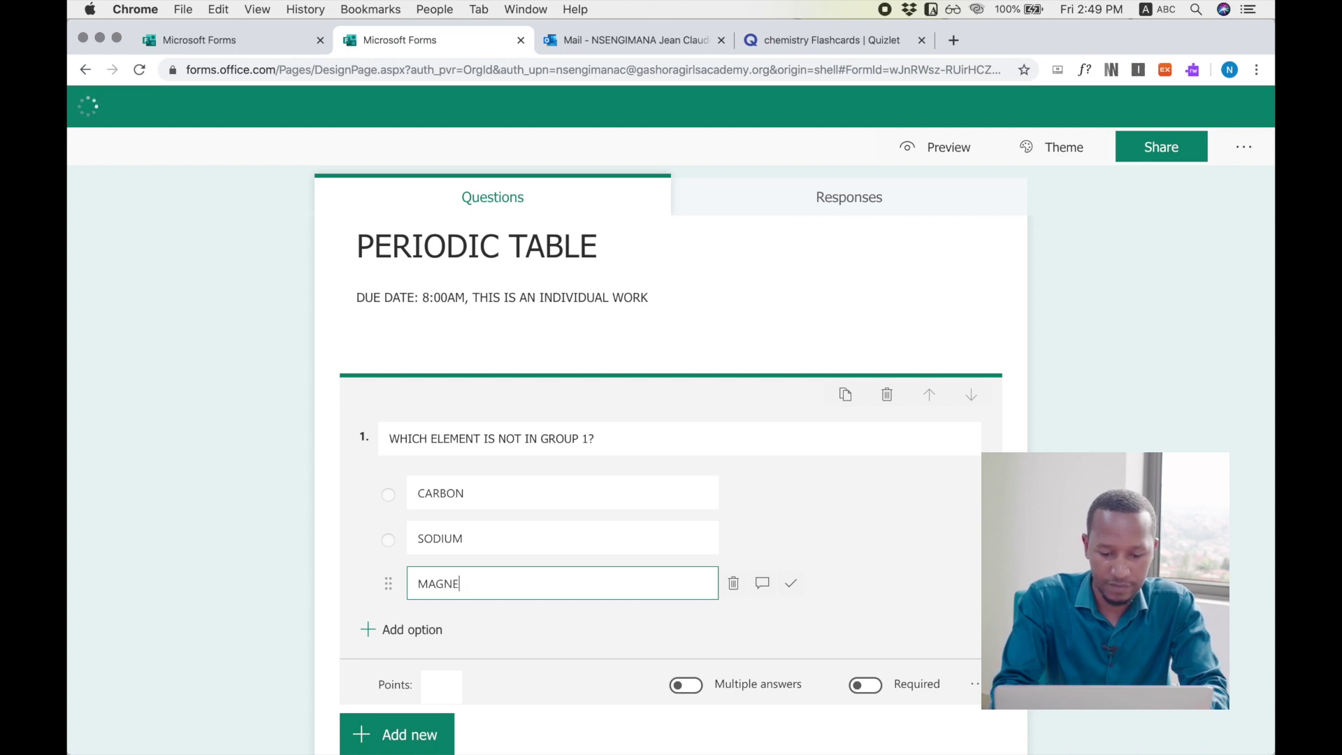
pyautogui.write('SIUM')
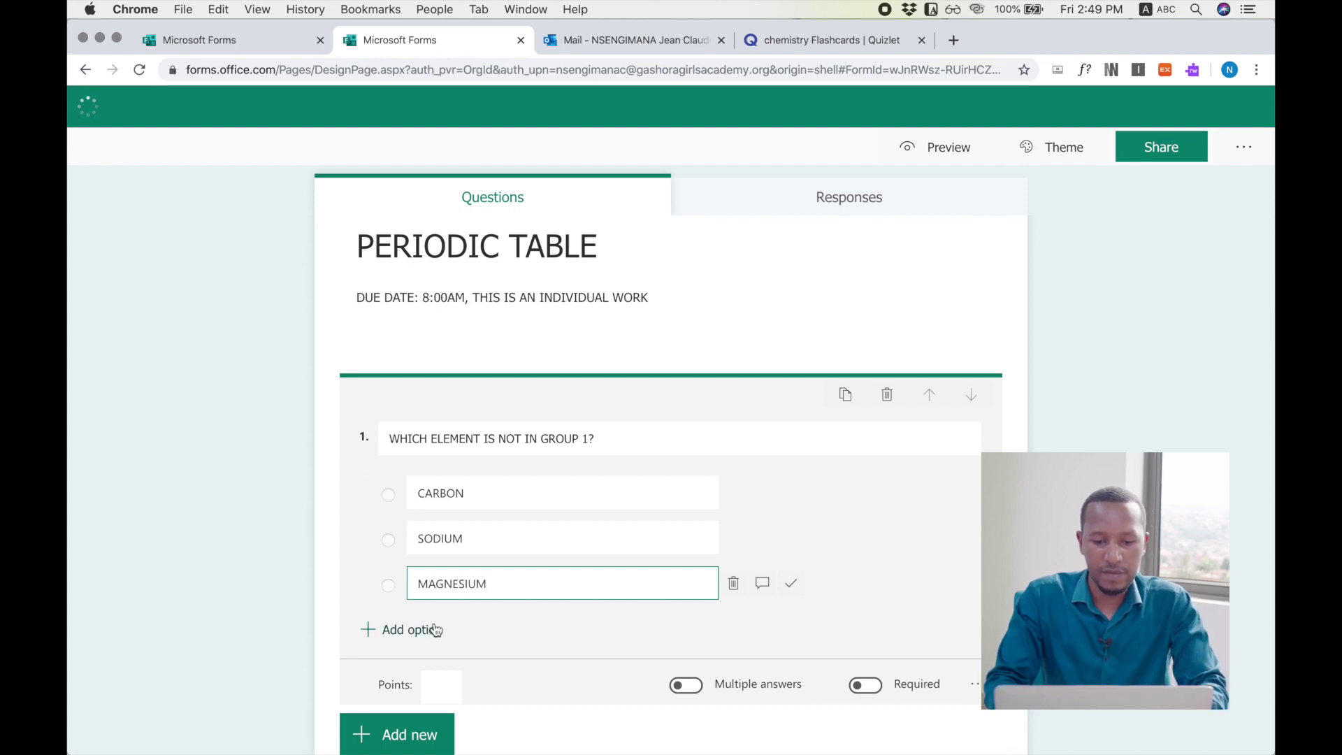
pyautogui.click(437, 629)
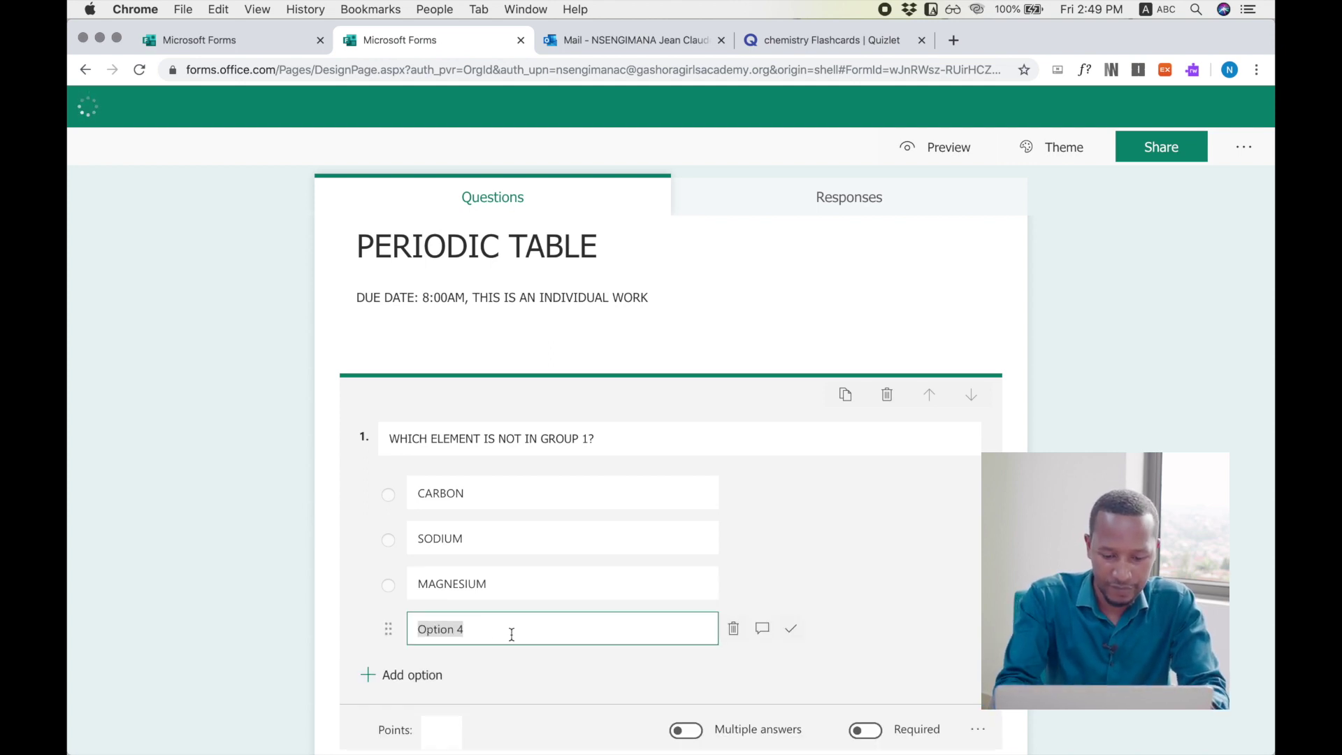
pyautogui.write('PA')
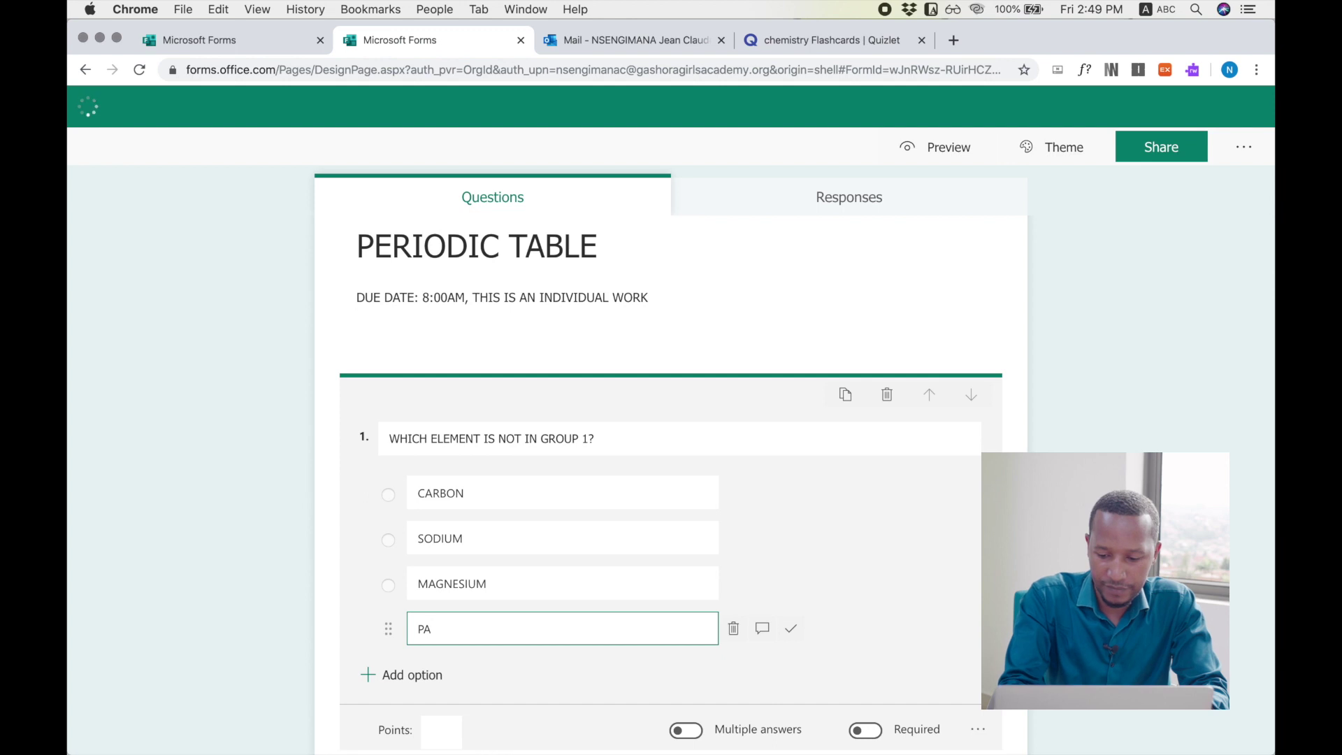
pyautogui.write('TASSIUM')
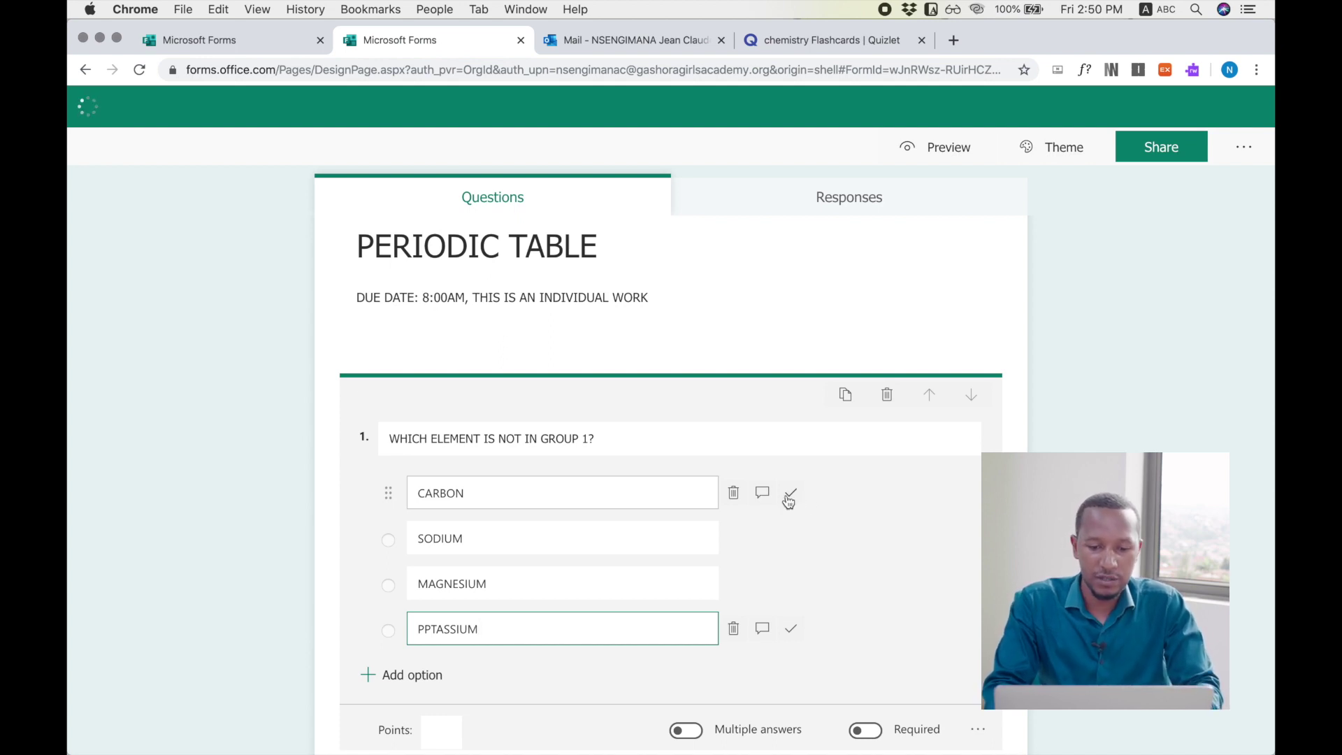
# - Turn on Multiple answers and mark both CARBON and MAGNESIUM as correct
pyautogui.click(793, 494)
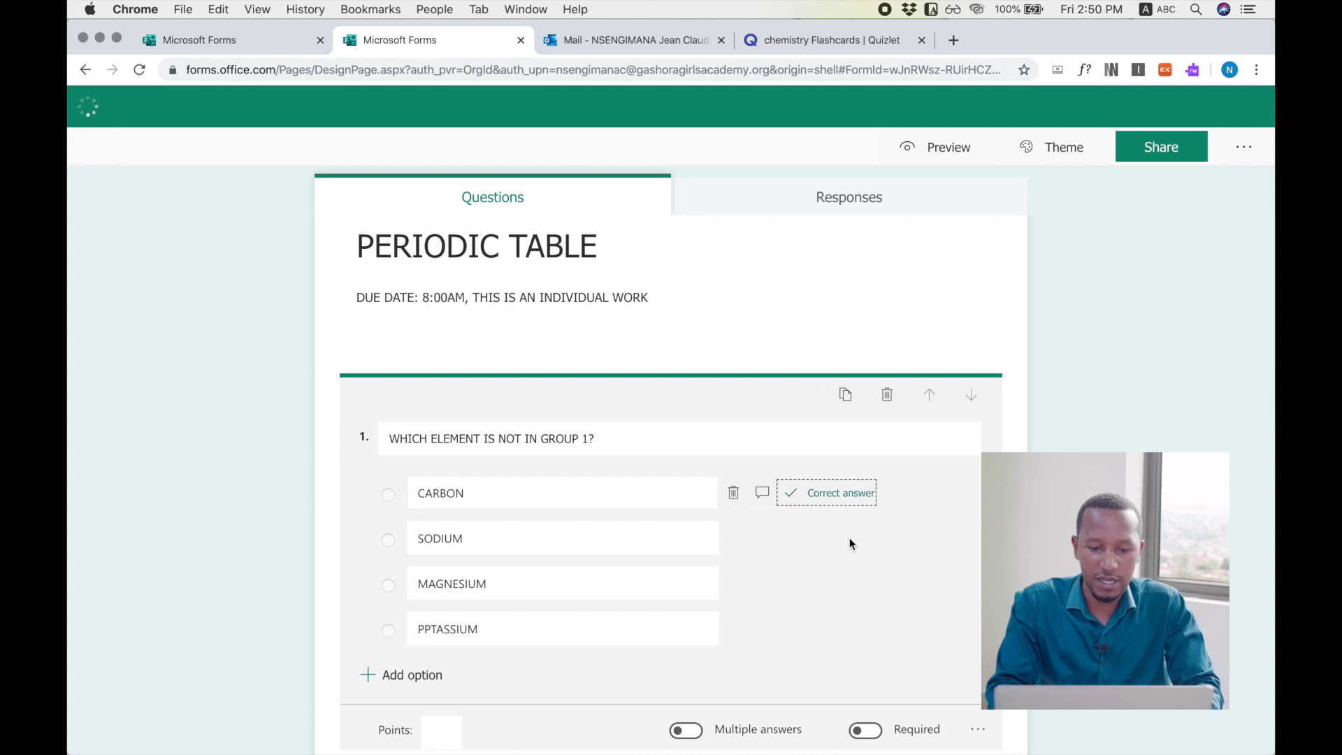
pyautogui.moveTo(497, 589)
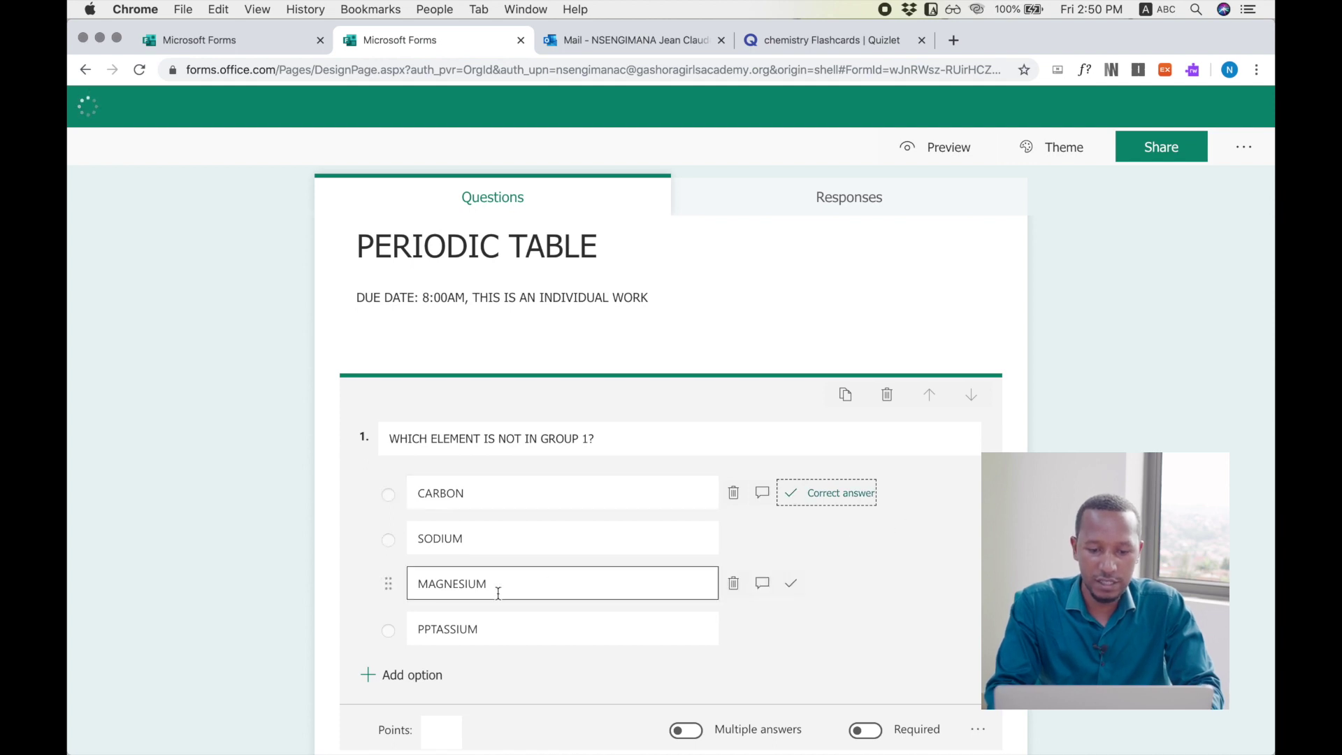
pyautogui.click(793, 585)
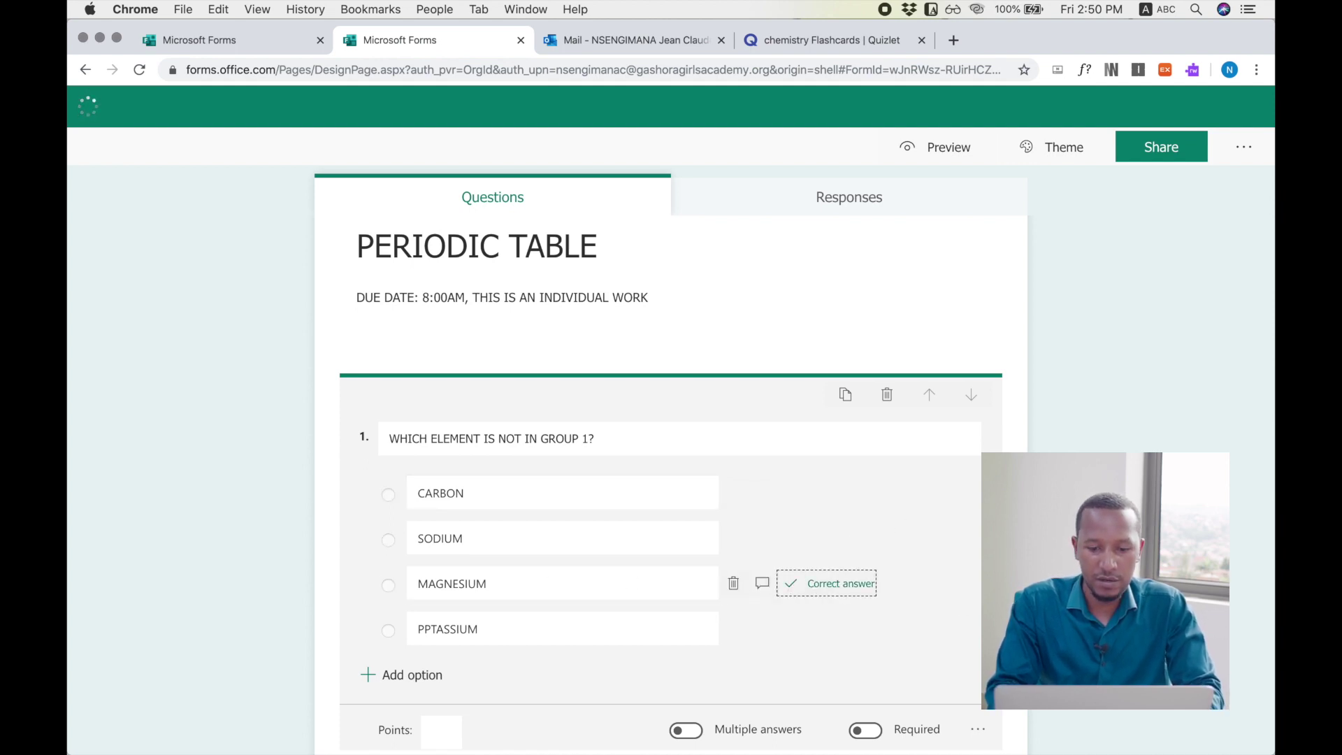
pyautogui.moveTo(767, 498)
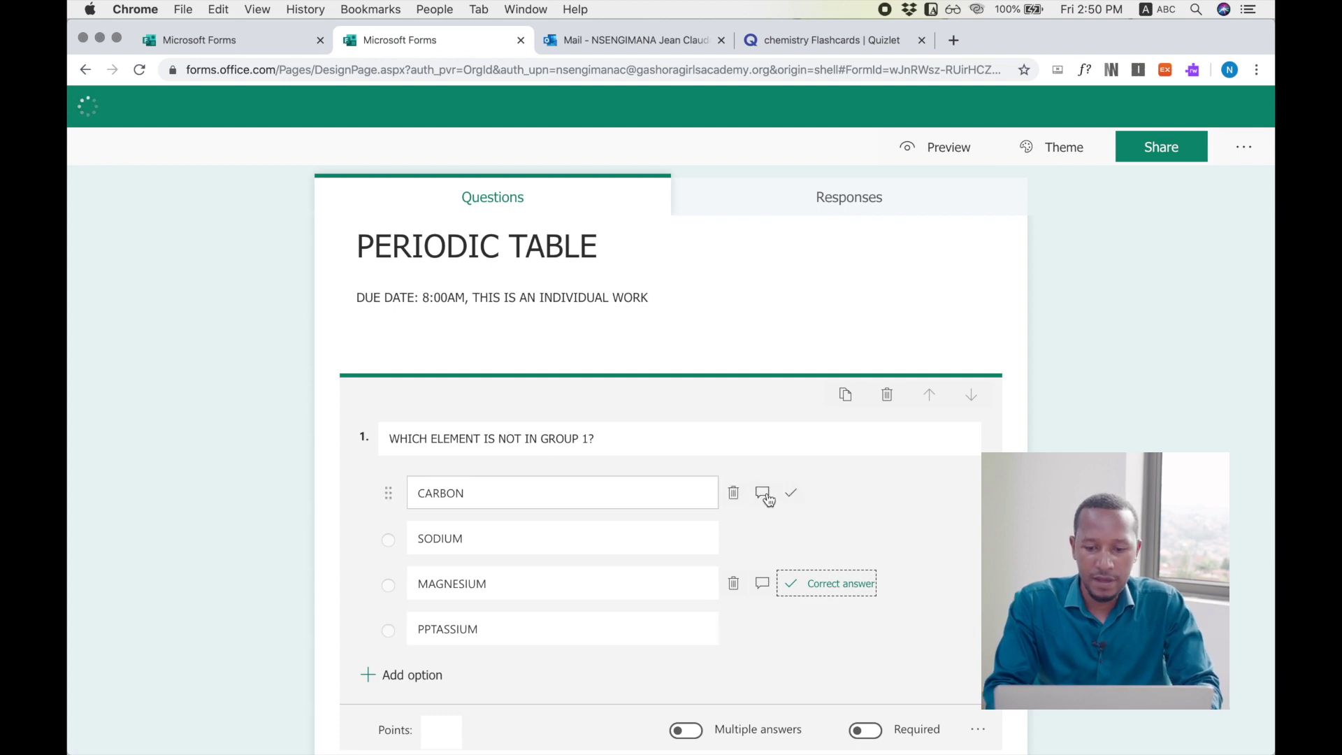
pyautogui.click(701, 732)
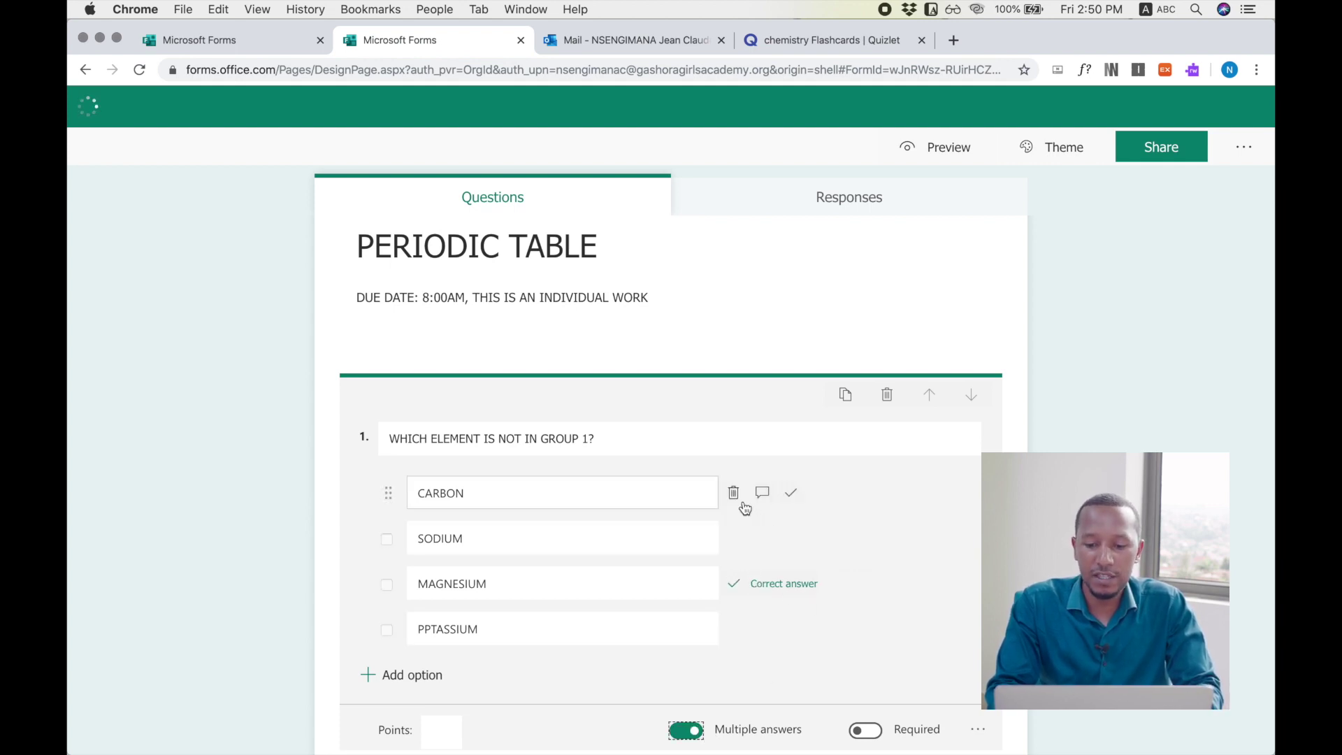
pyautogui.click(790, 493)
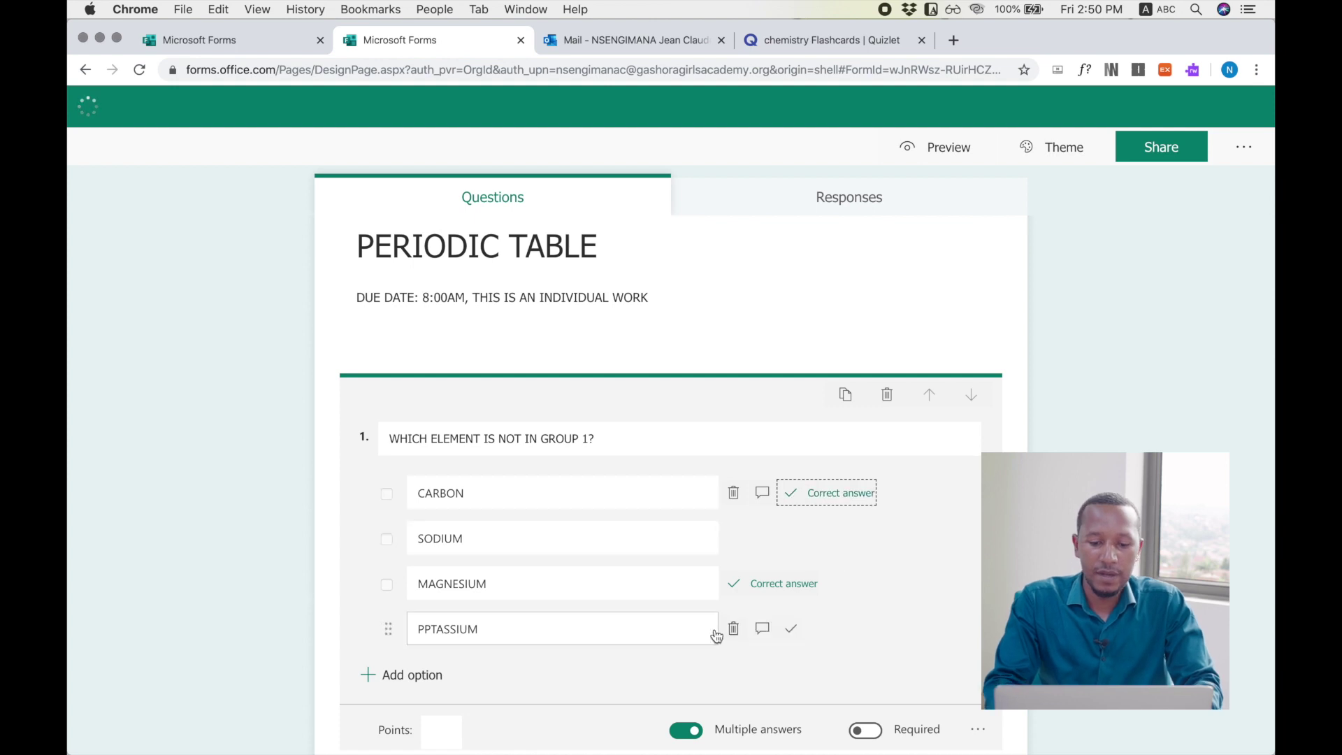
# - Make question 1 worth 2 points and required
pyautogui.click(452, 725)
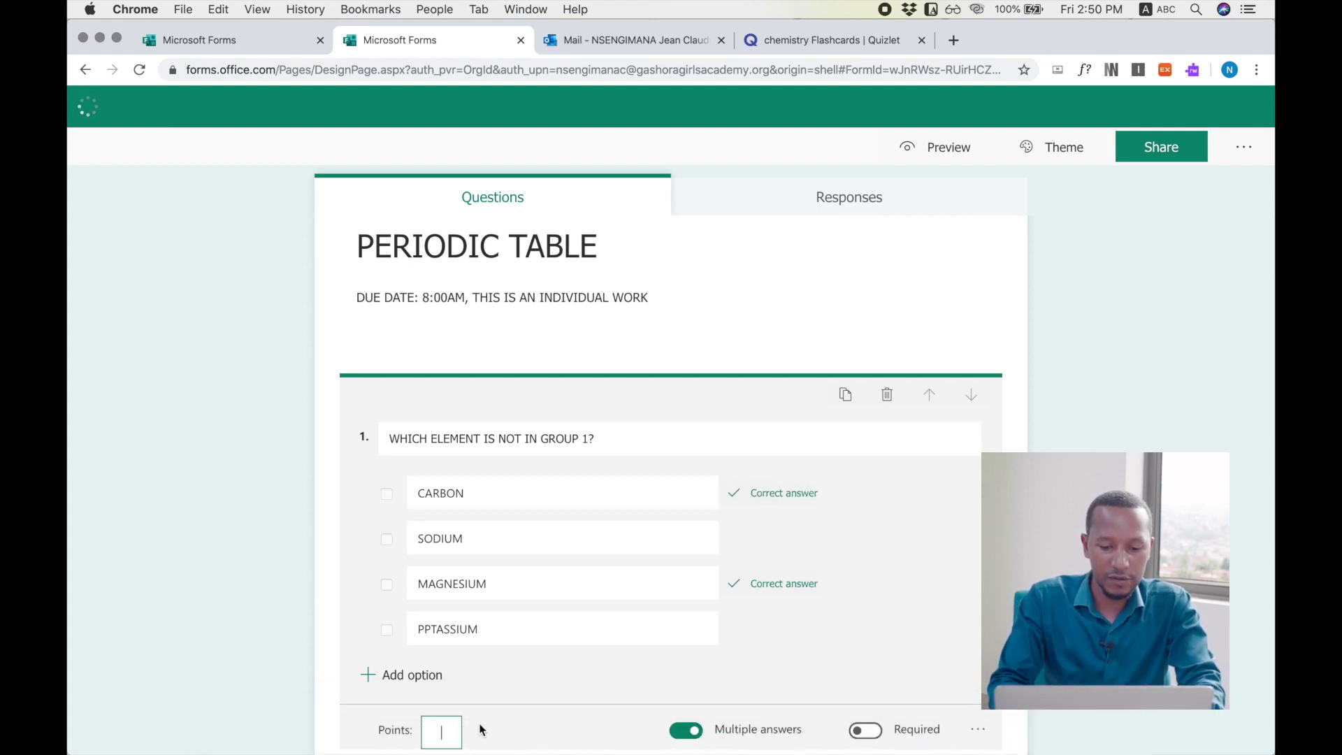
pyautogui.write('2')
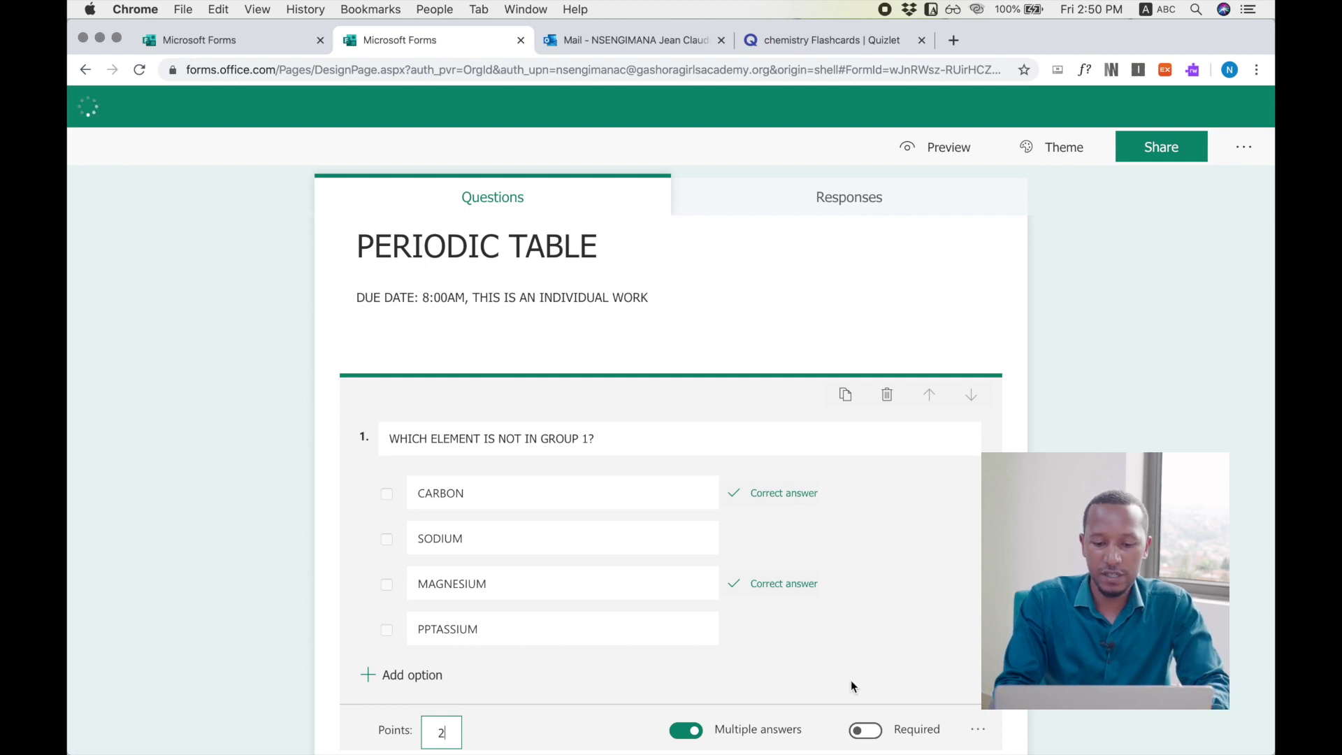
pyautogui.click(873, 733)
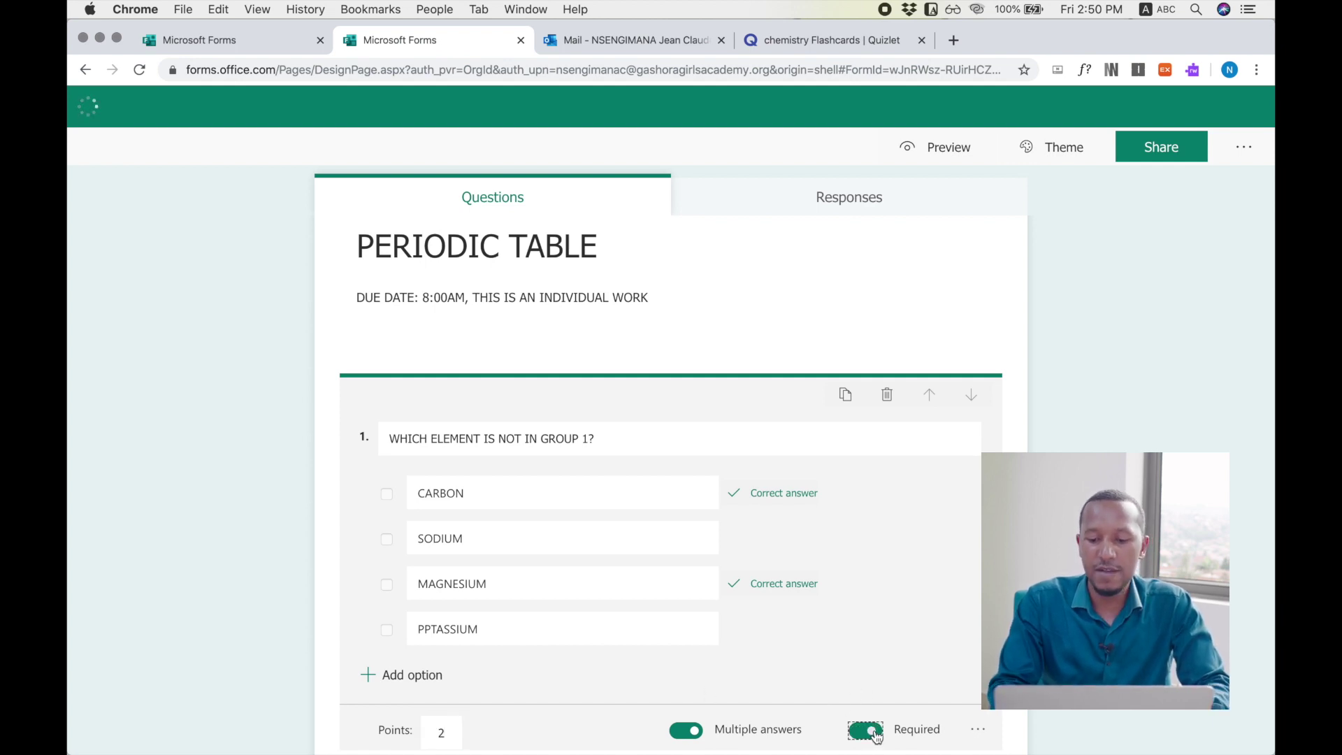
pyautogui.scroll(-3, 992, 650)
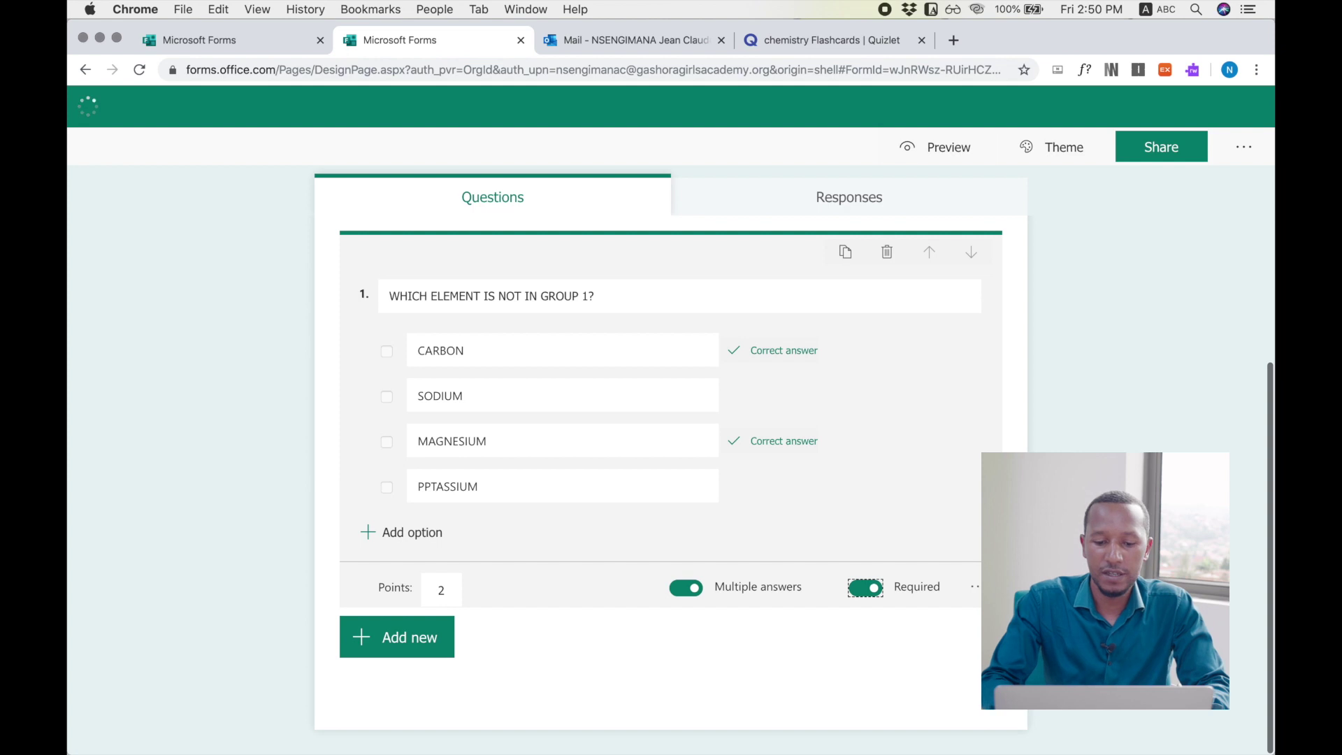
pyautogui.click(380, 650)
# - Add a second Choice question, 'WHAT IS THE SYMBOL OF MAGNESIUM?'
pyautogui.click(467, 643)
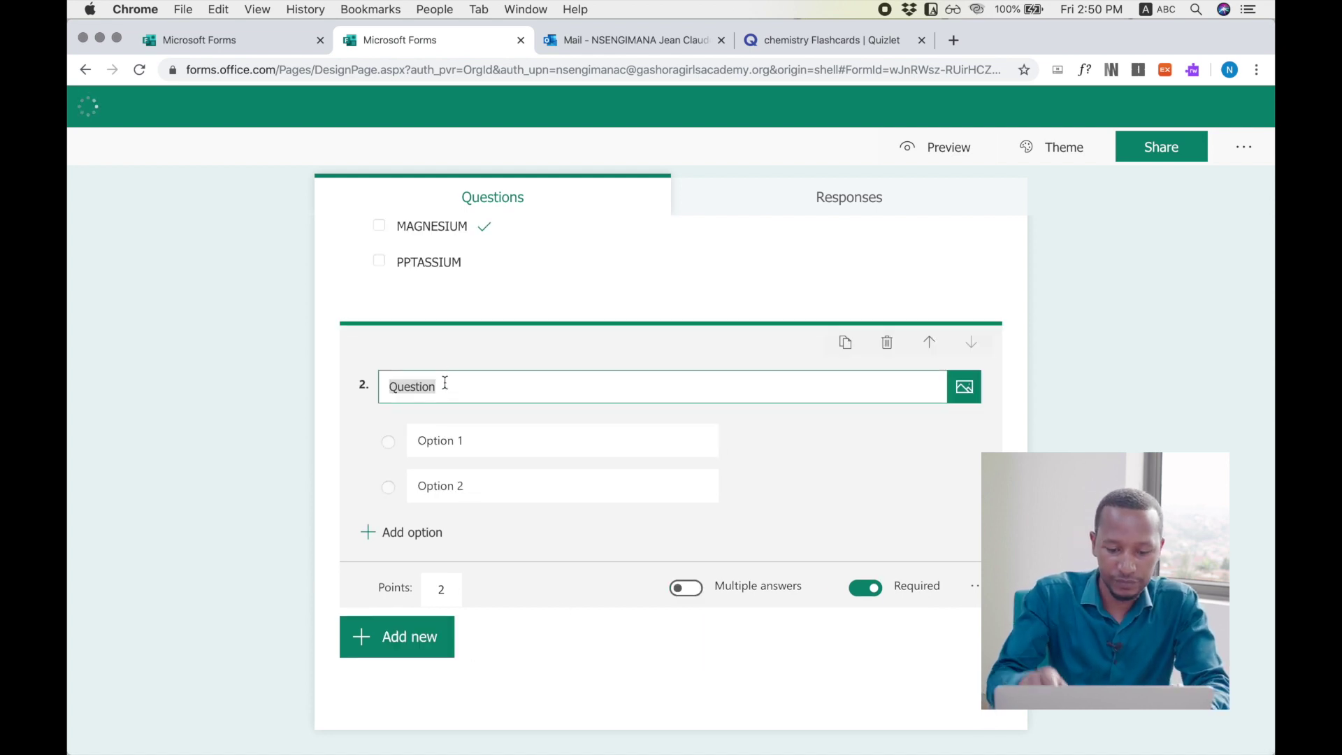
pyautogui.write('WHT')
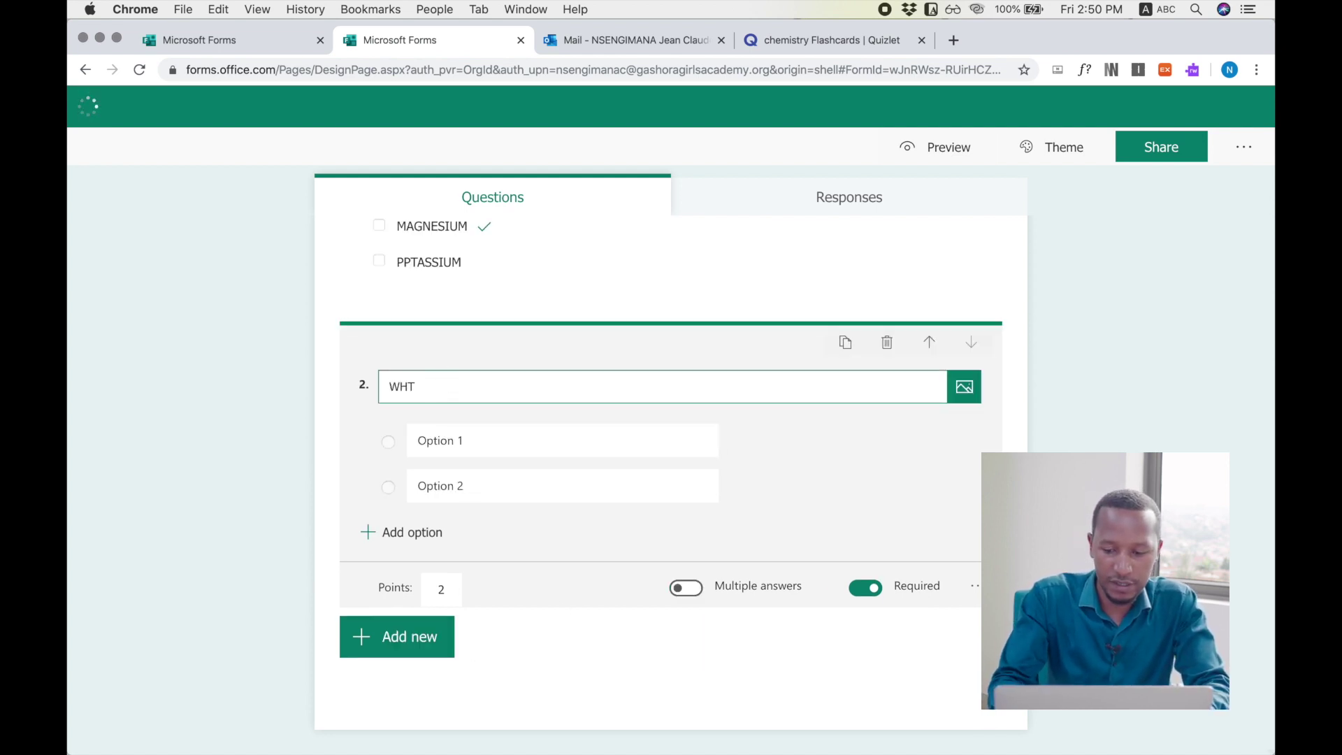
pyautogui.write('AT I')
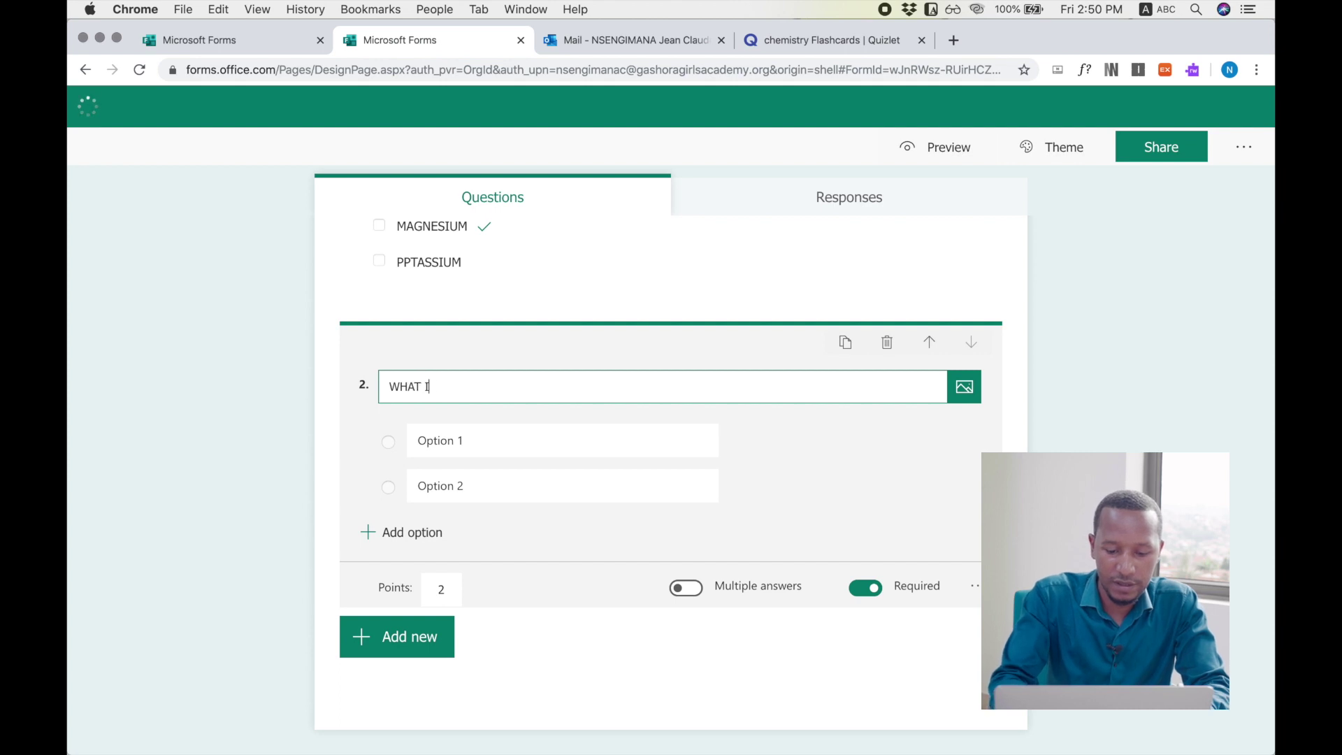
pyautogui.write('S THE SYMBOL OF')
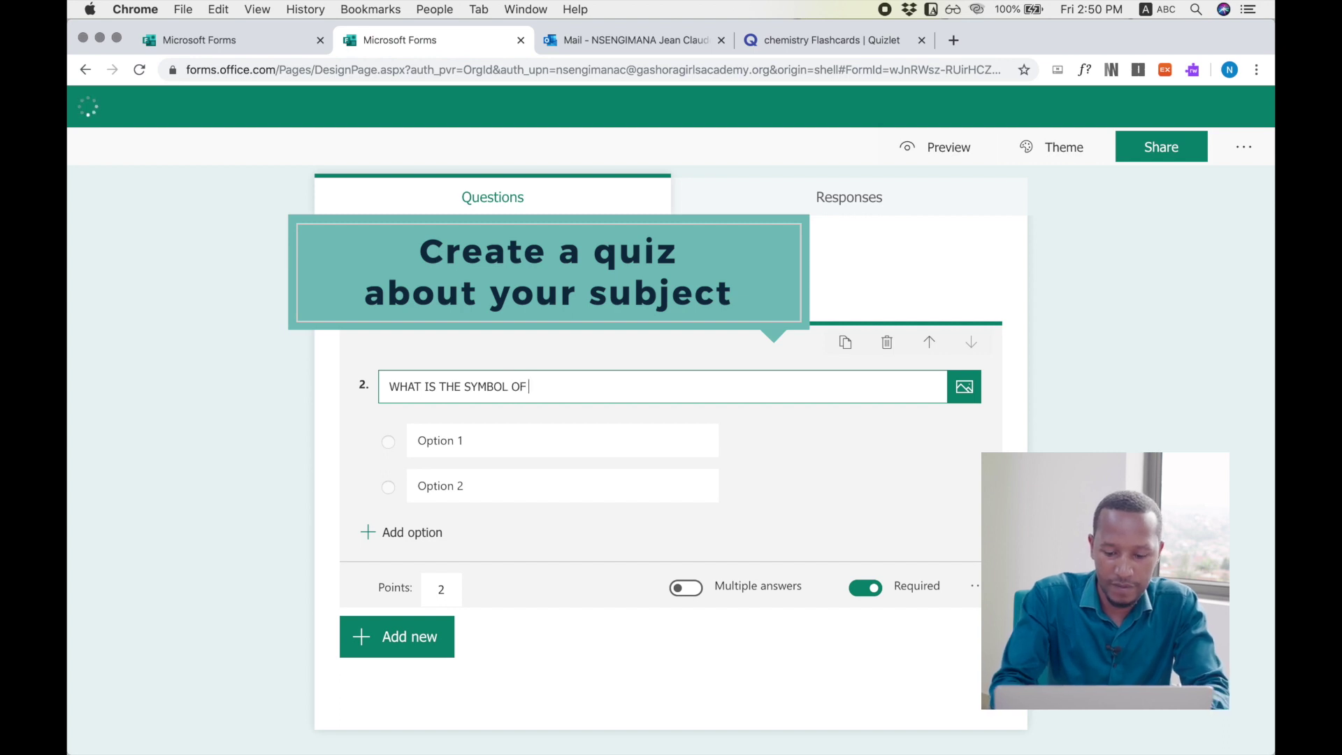
pyautogui.write('MAGNESIU')
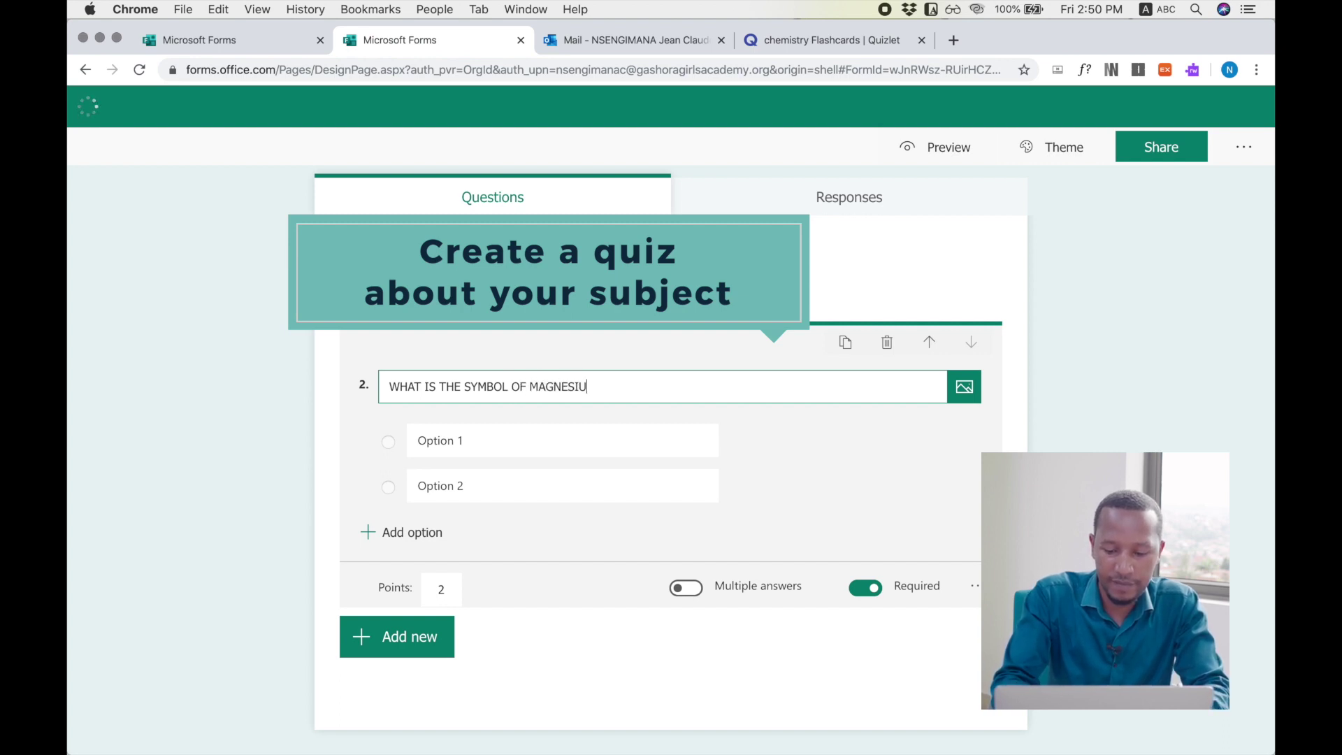
pyautogui.write('M?')
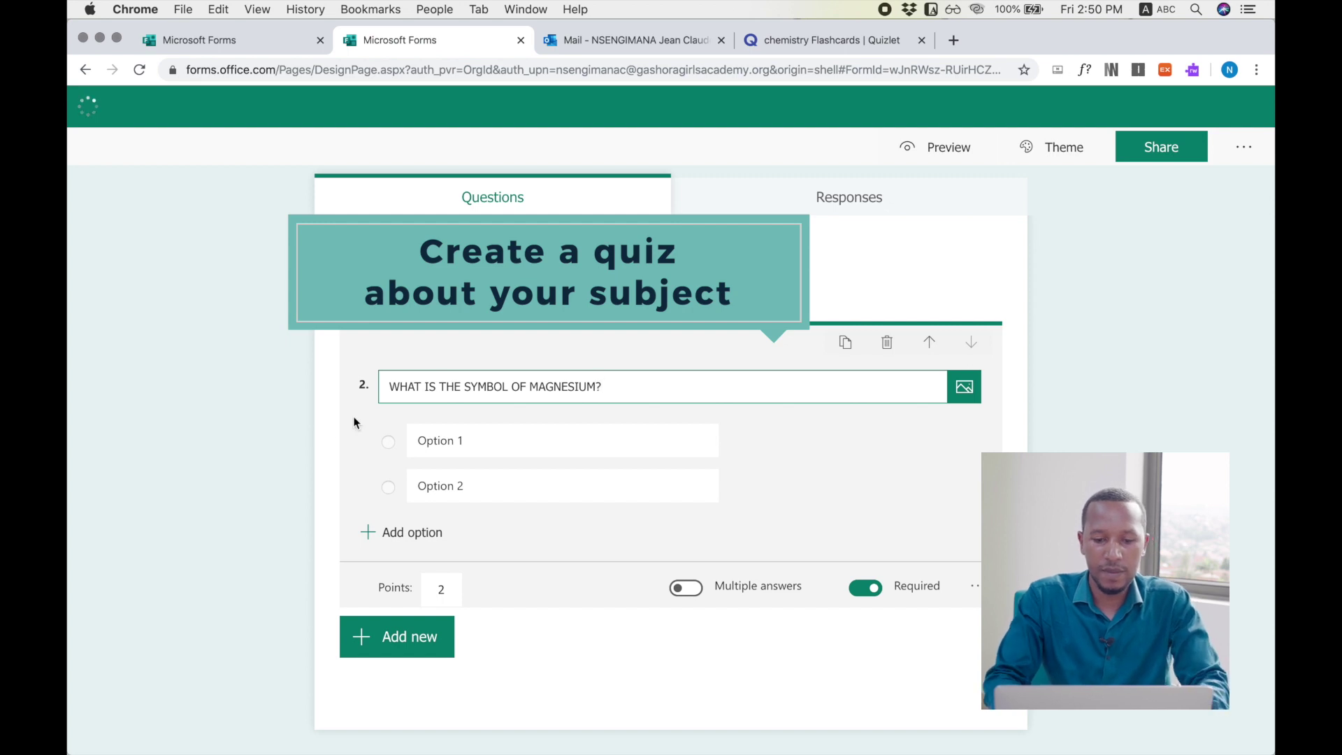
# - Enter the answer choices NA, Mg, H and C for question 2
pyautogui.click(475, 447)
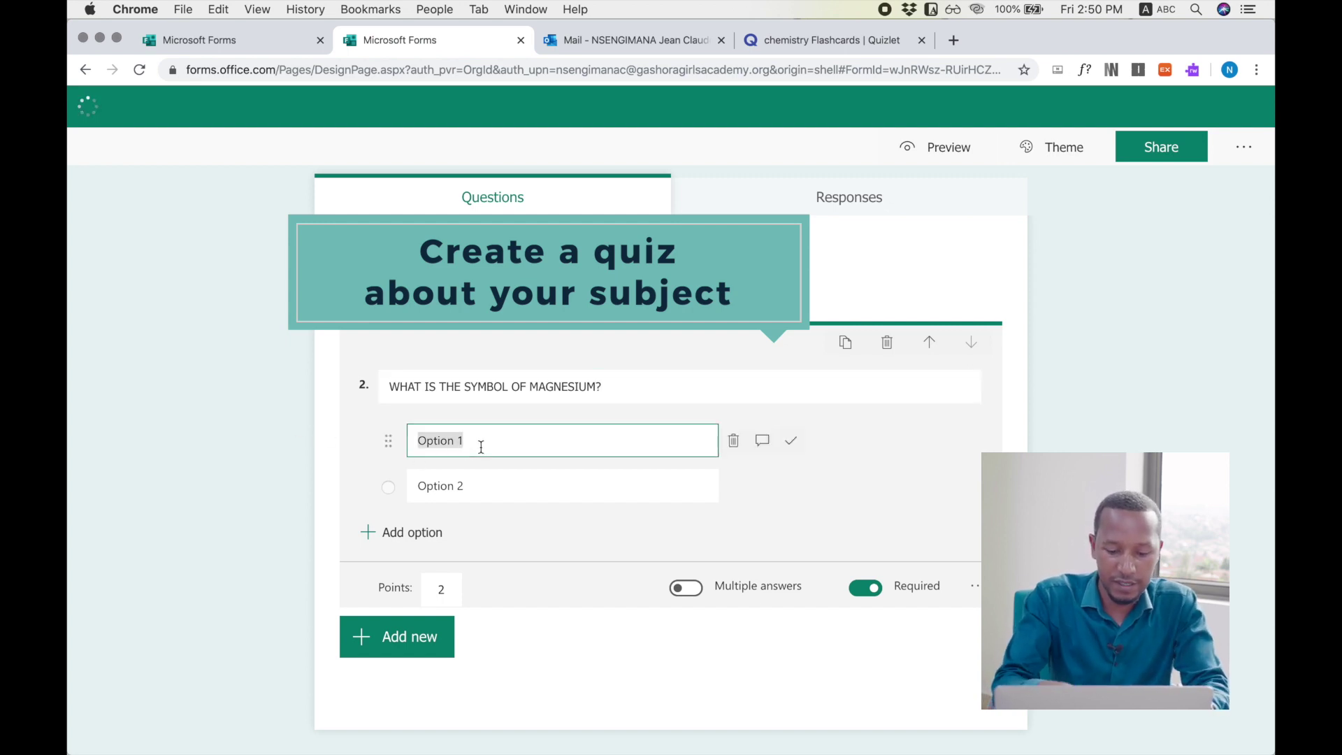
pyautogui.write('NA')
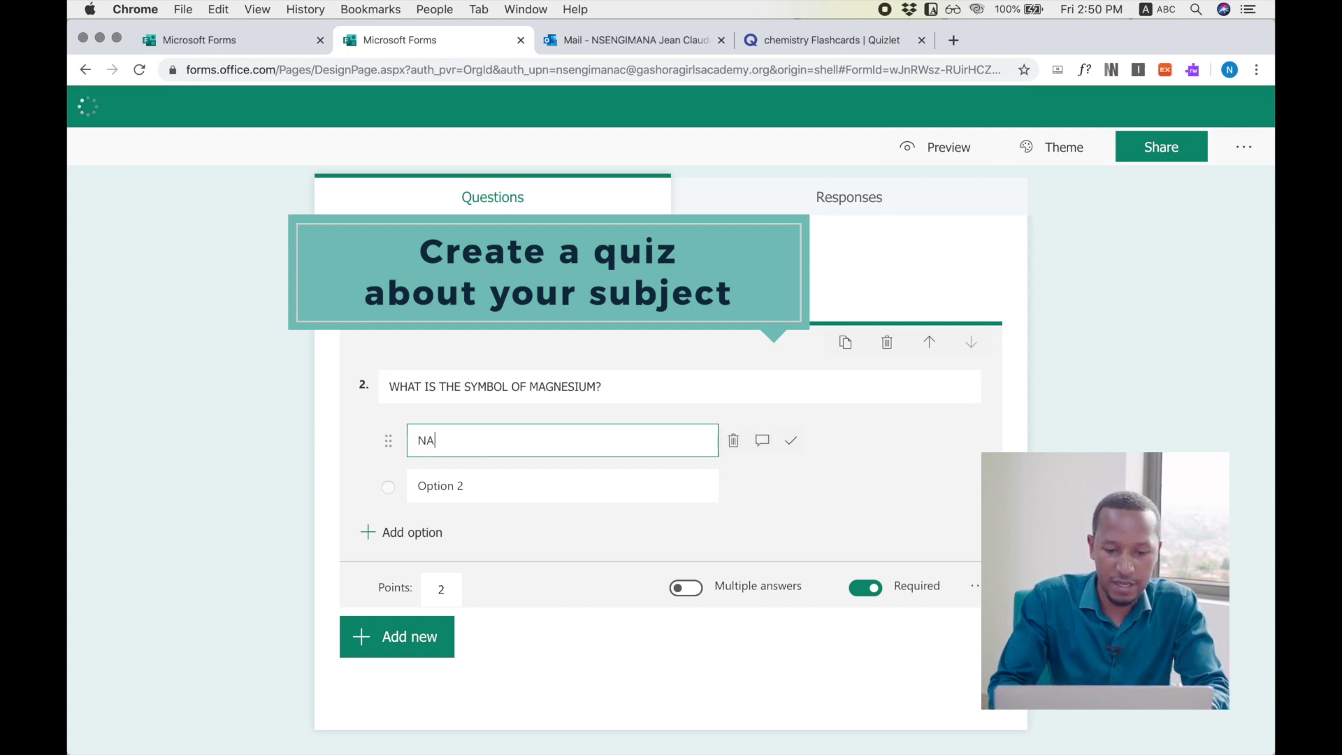
pyautogui.click(473, 487)
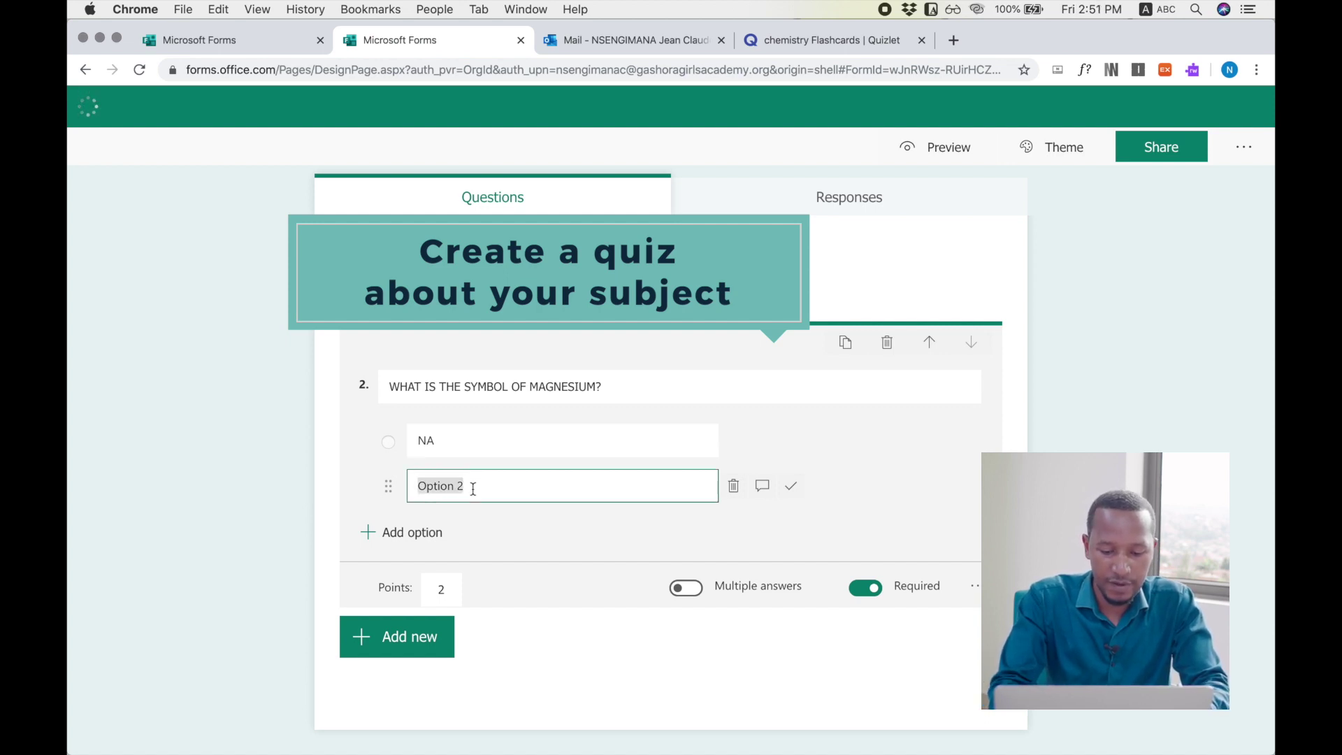
pyautogui.write('Mg')
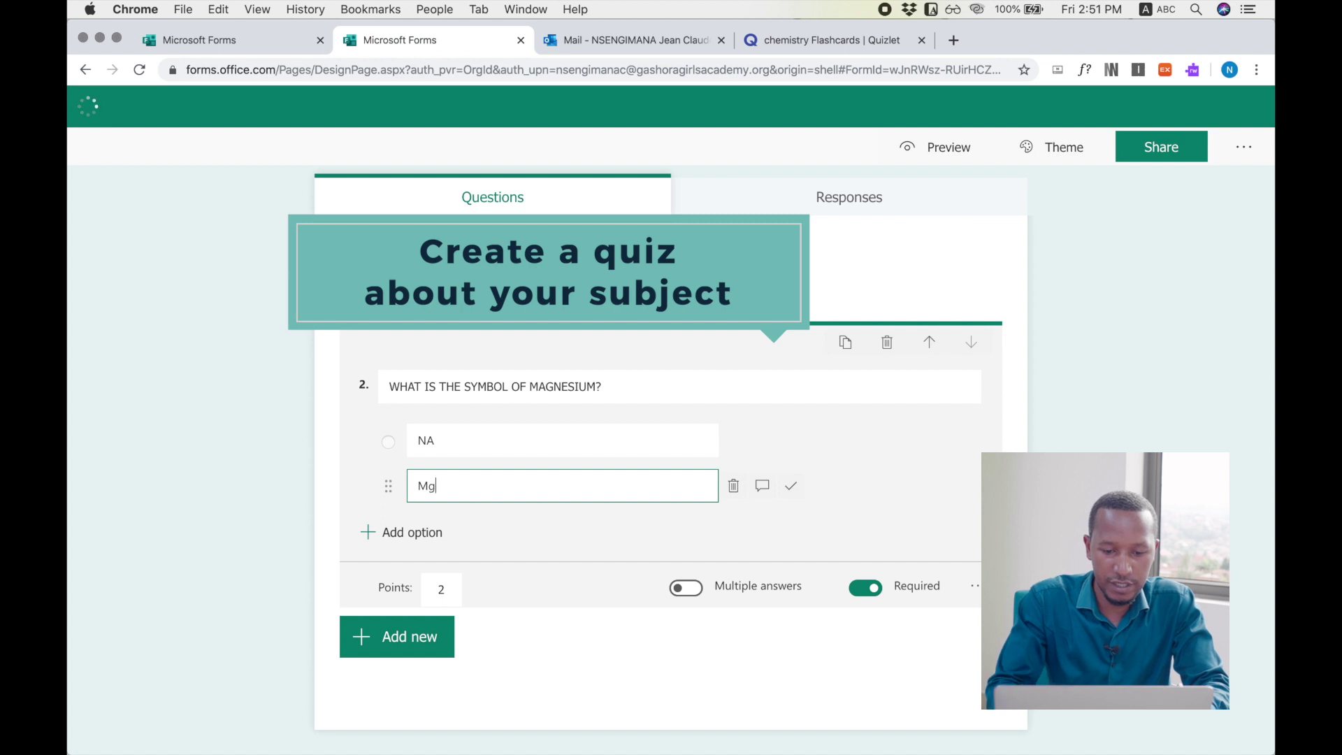
pyautogui.click(438, 533)
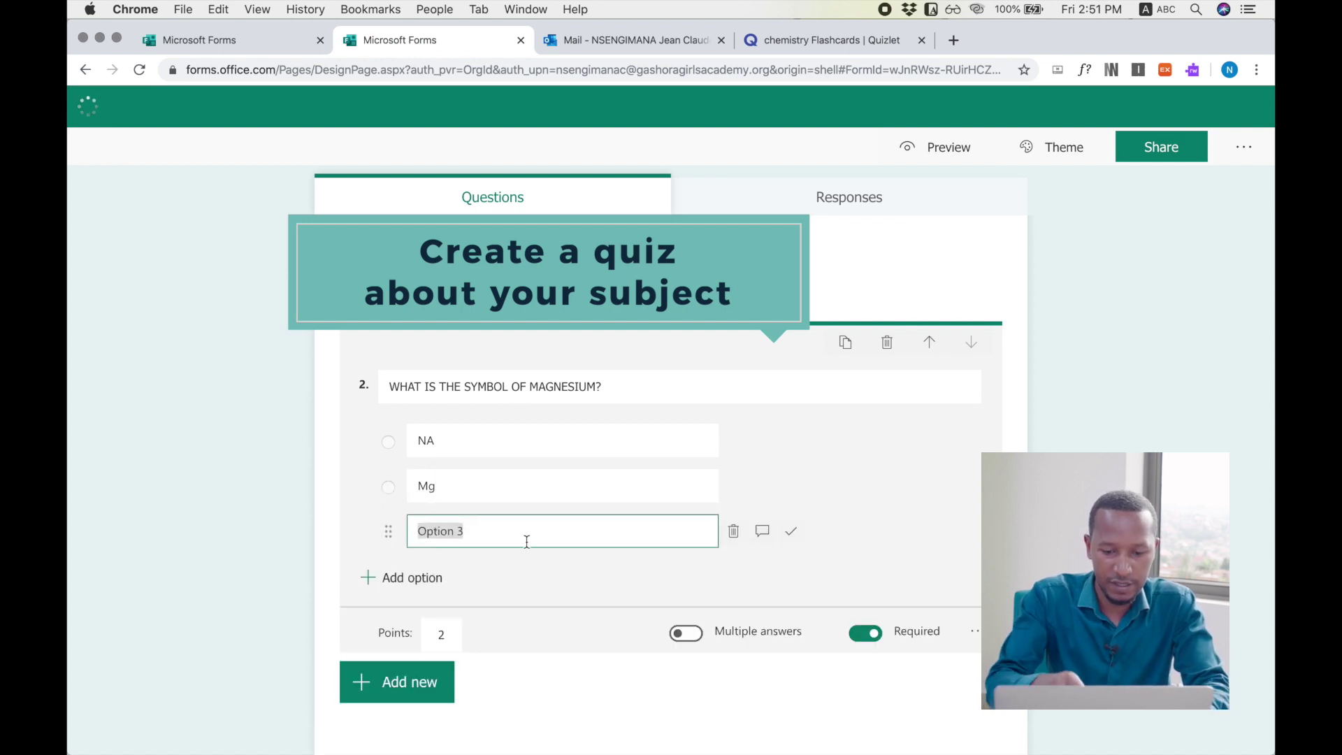
pyautogui.write('H')
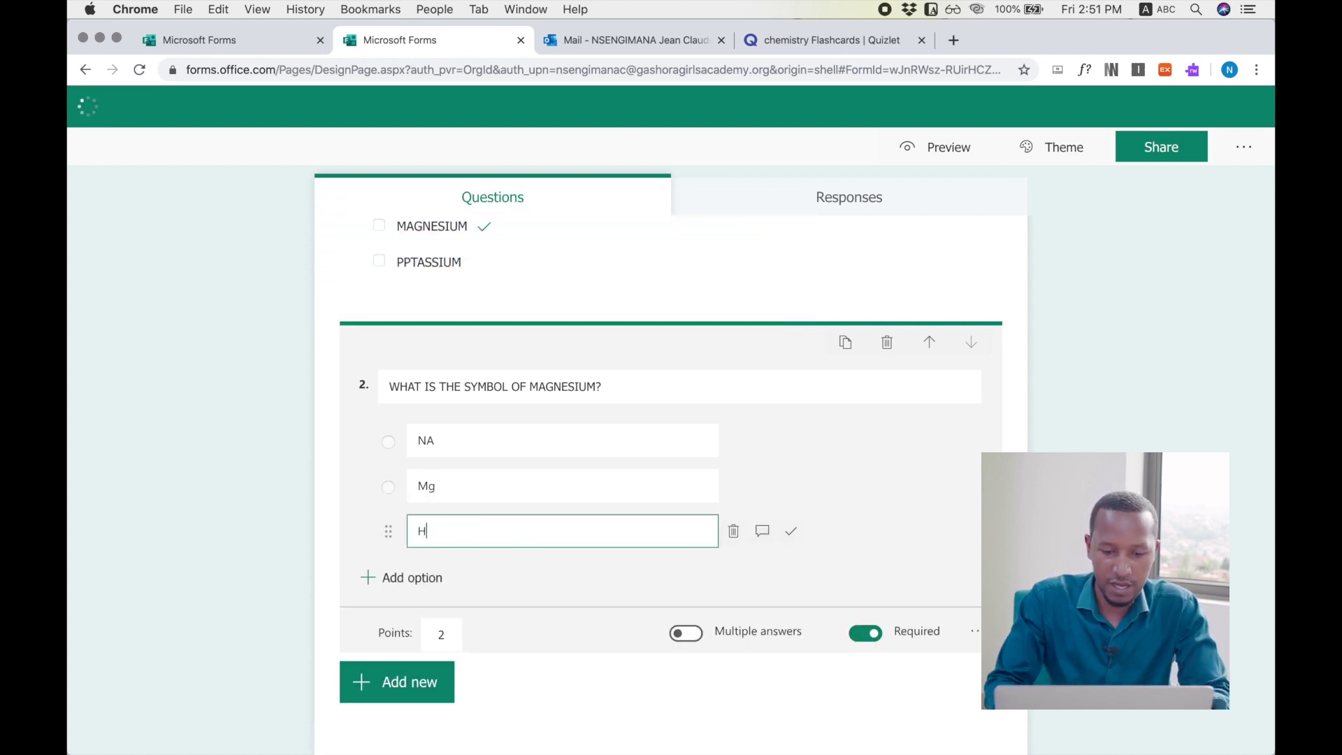
pyautogui.click(407, 594)
pyautogui.write('C')
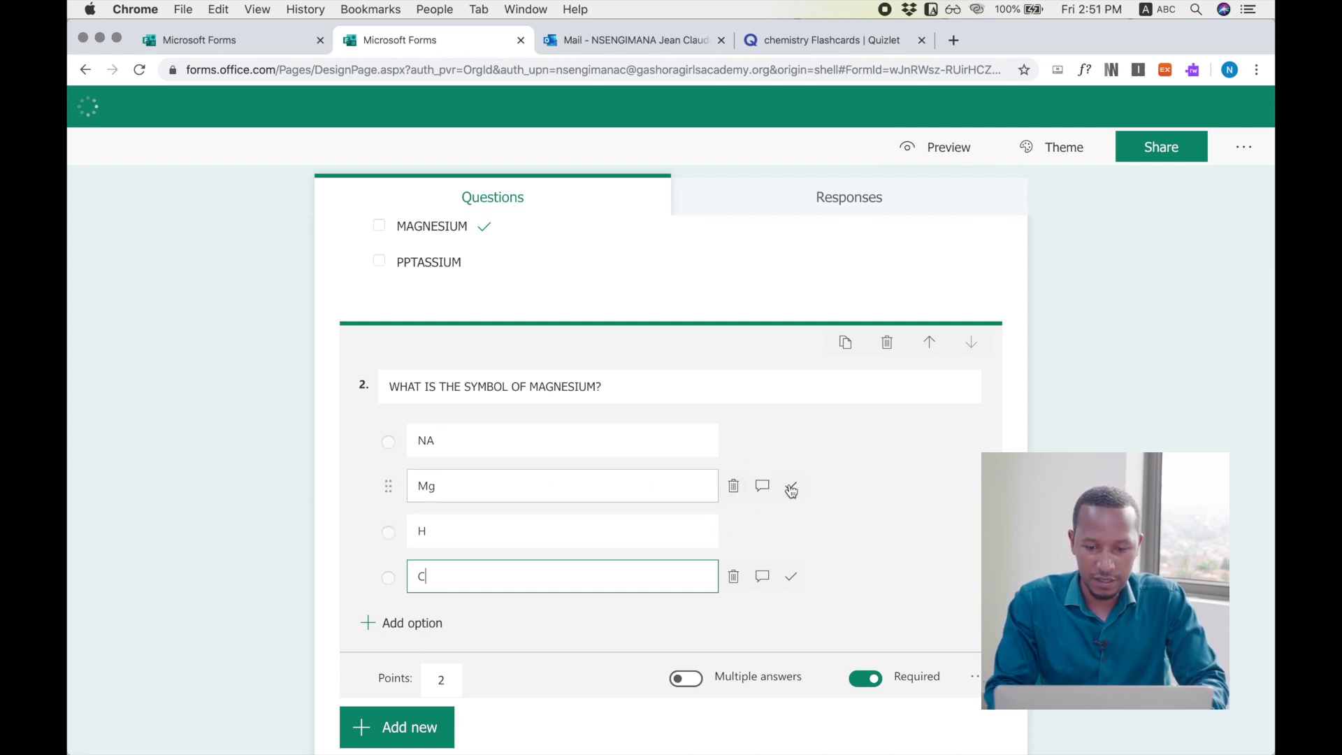
# - Mark Mg as the correct answer to question 2
pyautogui.click(790, 486)
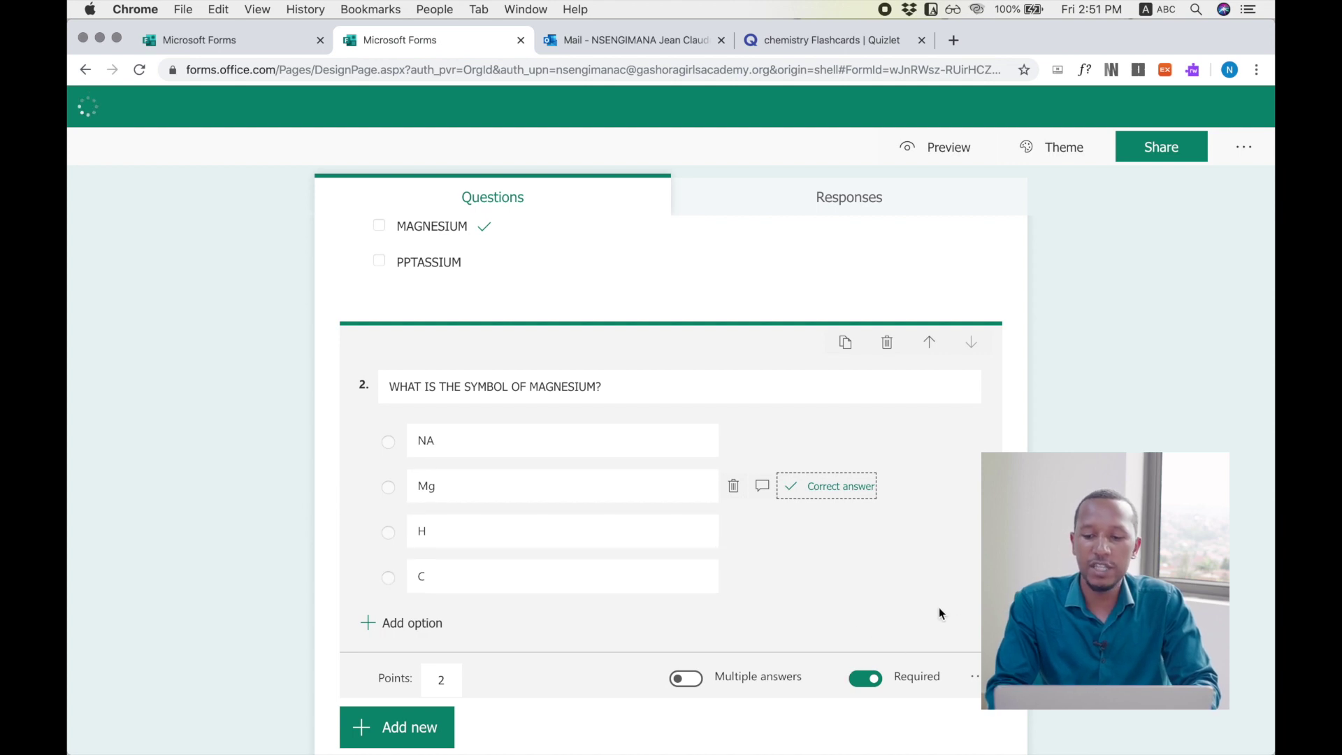
pyautogui.scroll(-2, 977, 596)
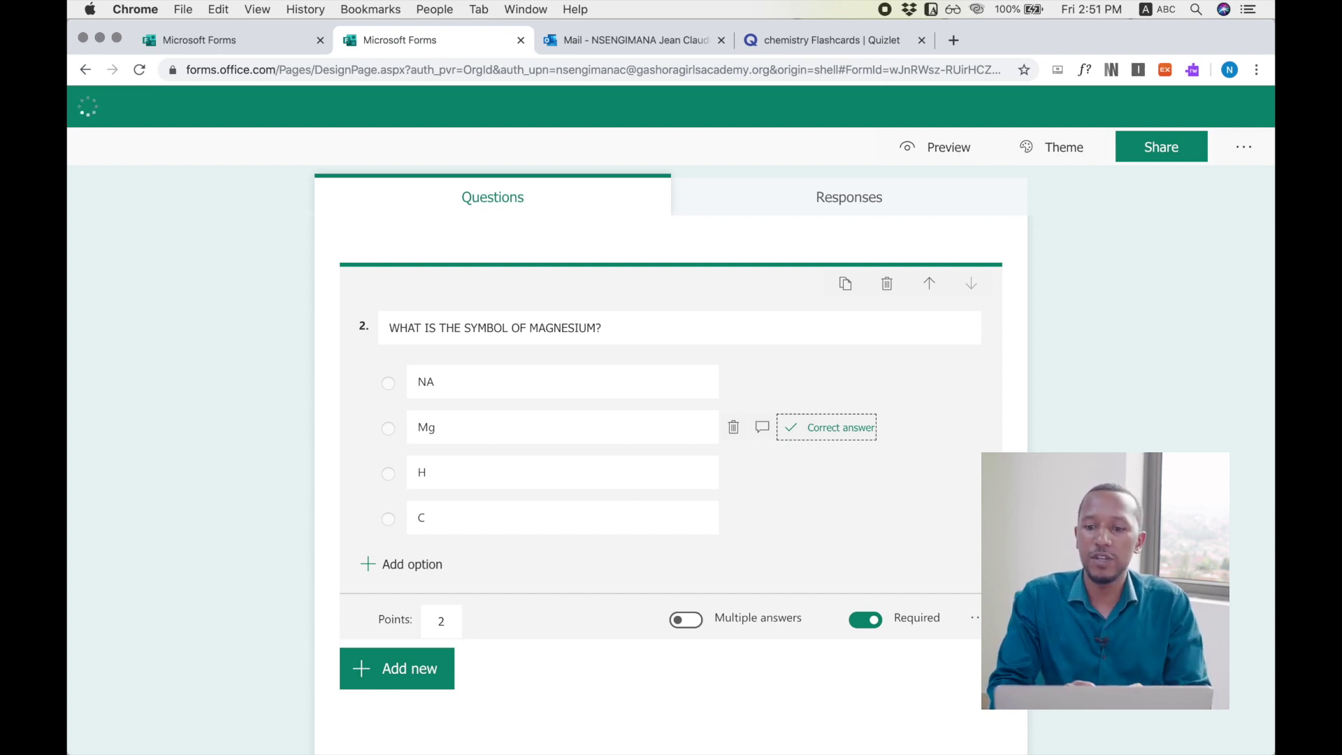
pyautogui.click(1243, 147)
# - In Settings, turn off Show results automatically and turn on Shuffle questions
pyautogui.click(1139, 219)
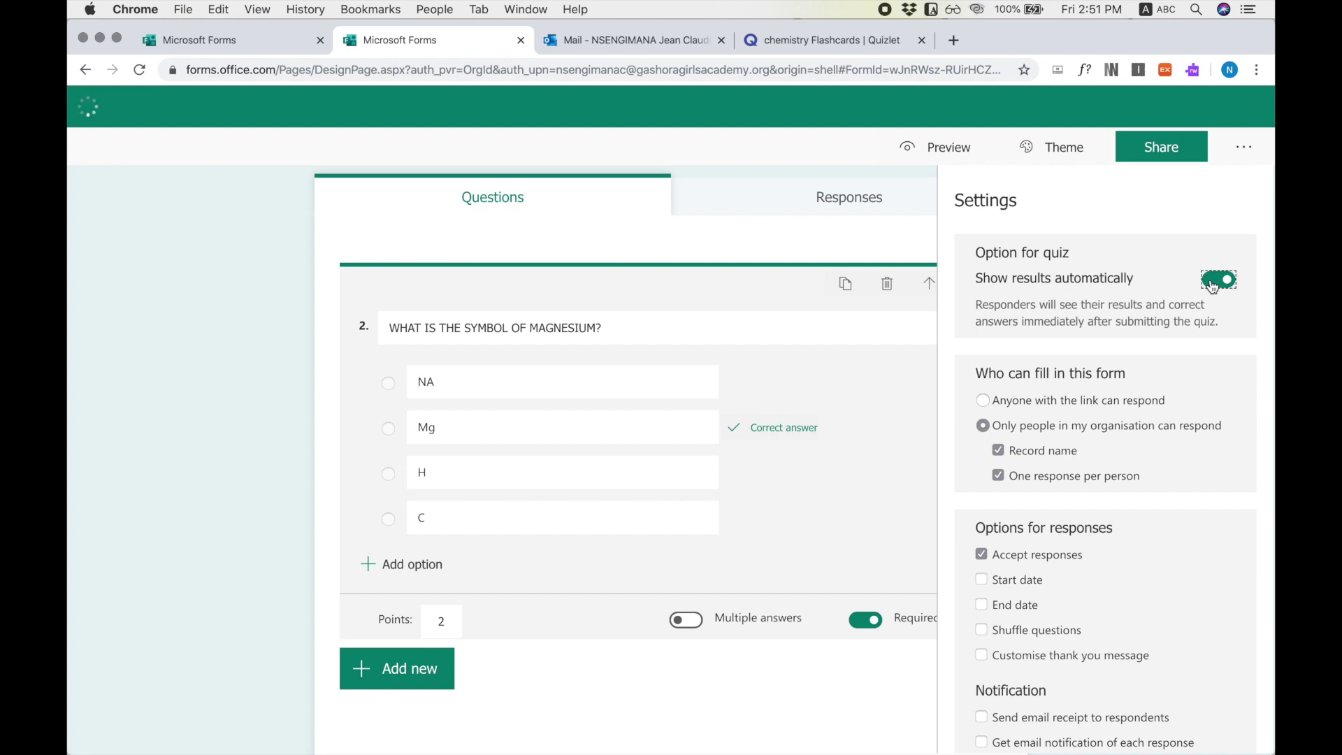
pyautogui.click(1216, 280)
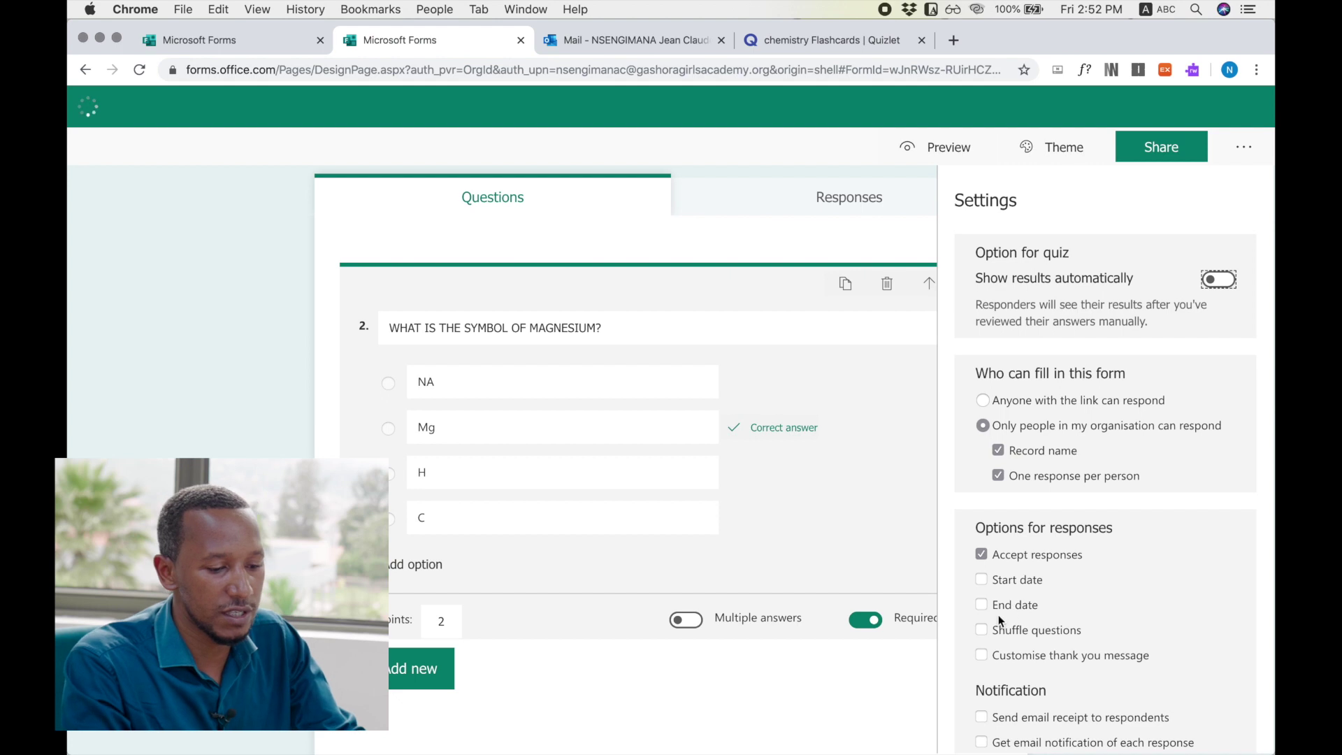
pyautogui.click(980, 630)
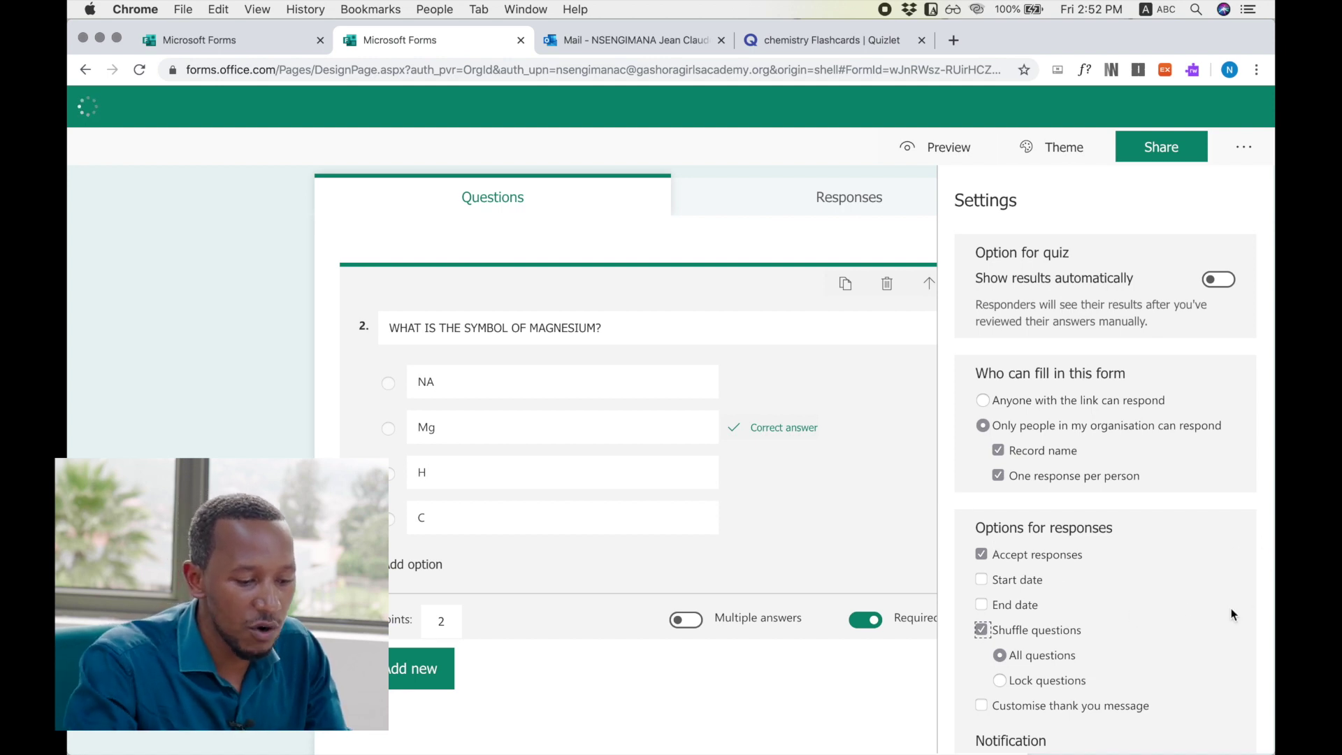
pyautogui.scroll(-2, 1230, 608)
pyautogui.scroll(2, 1230, 608)
pyautogui.scroll(-1, 1231, 608)
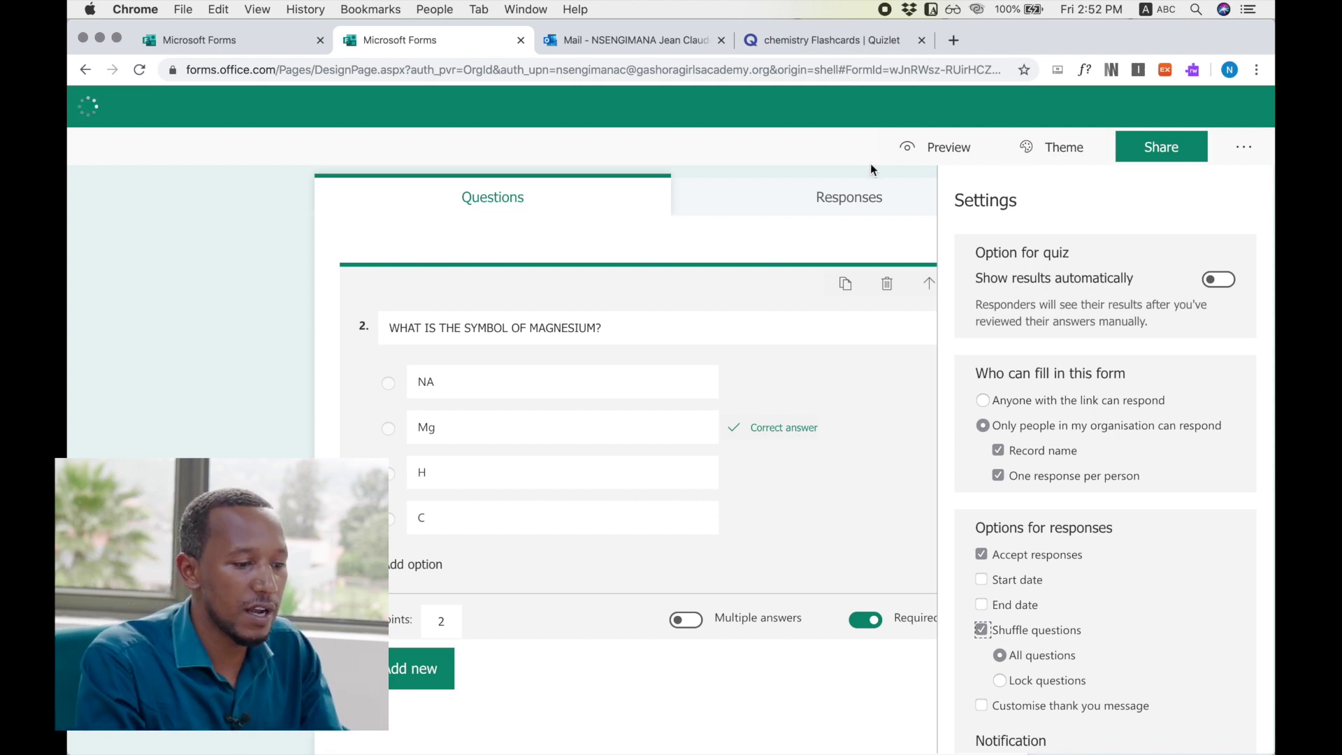
pyautogui.click(830, 158)
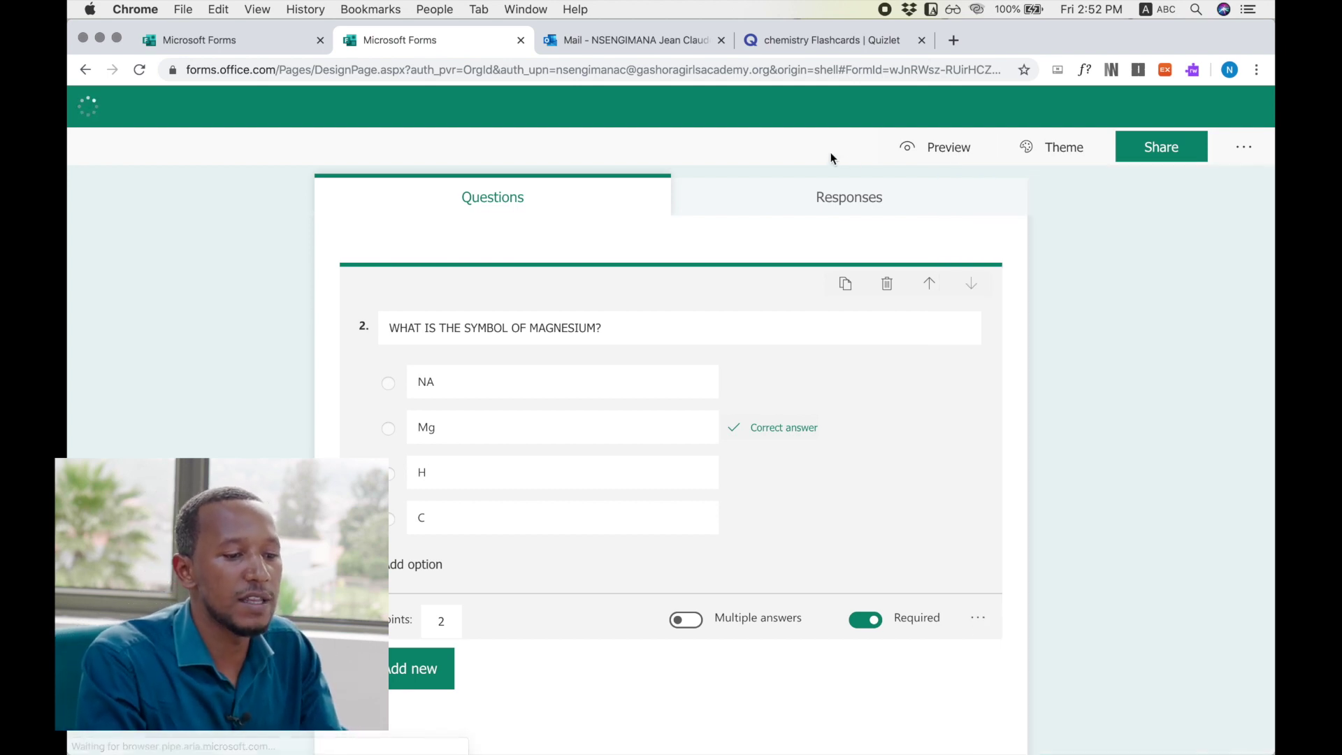
# - Copy the quiz's response link from the Share panel
pyautogui.click(1132, 158)
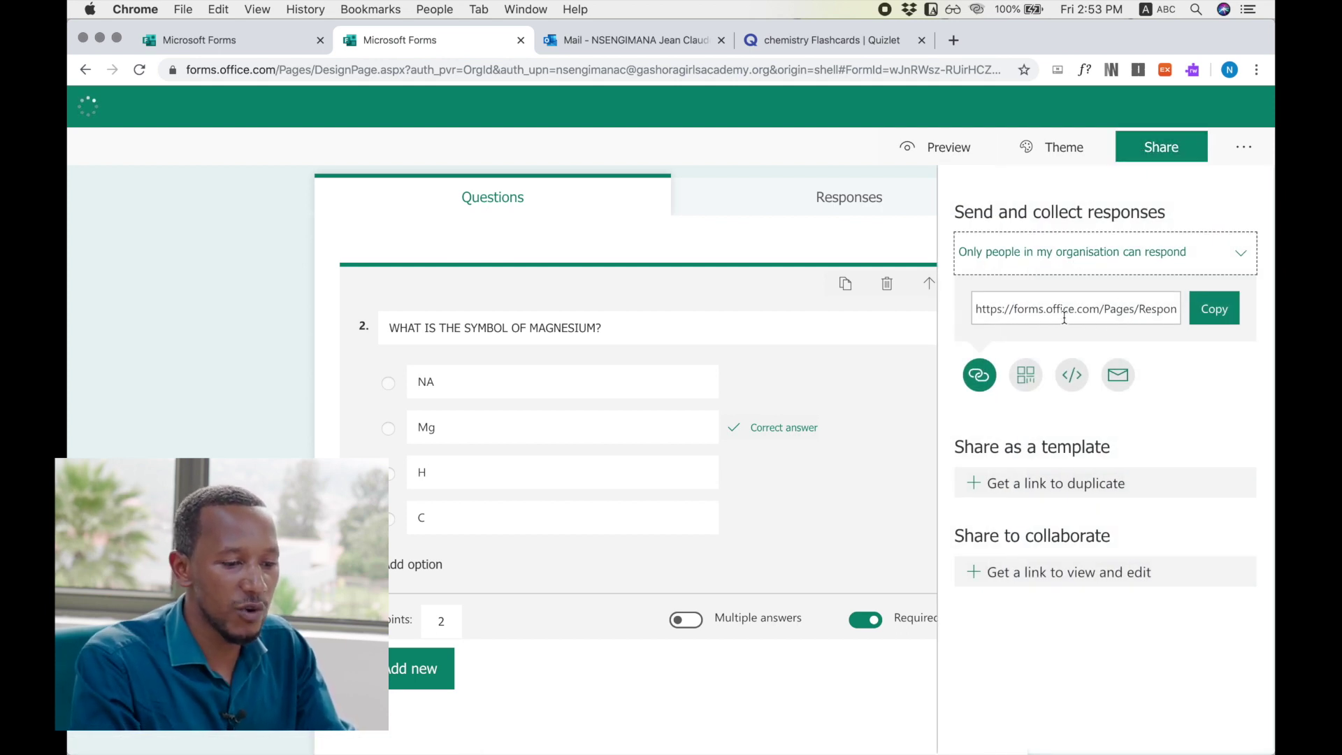
pyautogui.click(1208, 308)
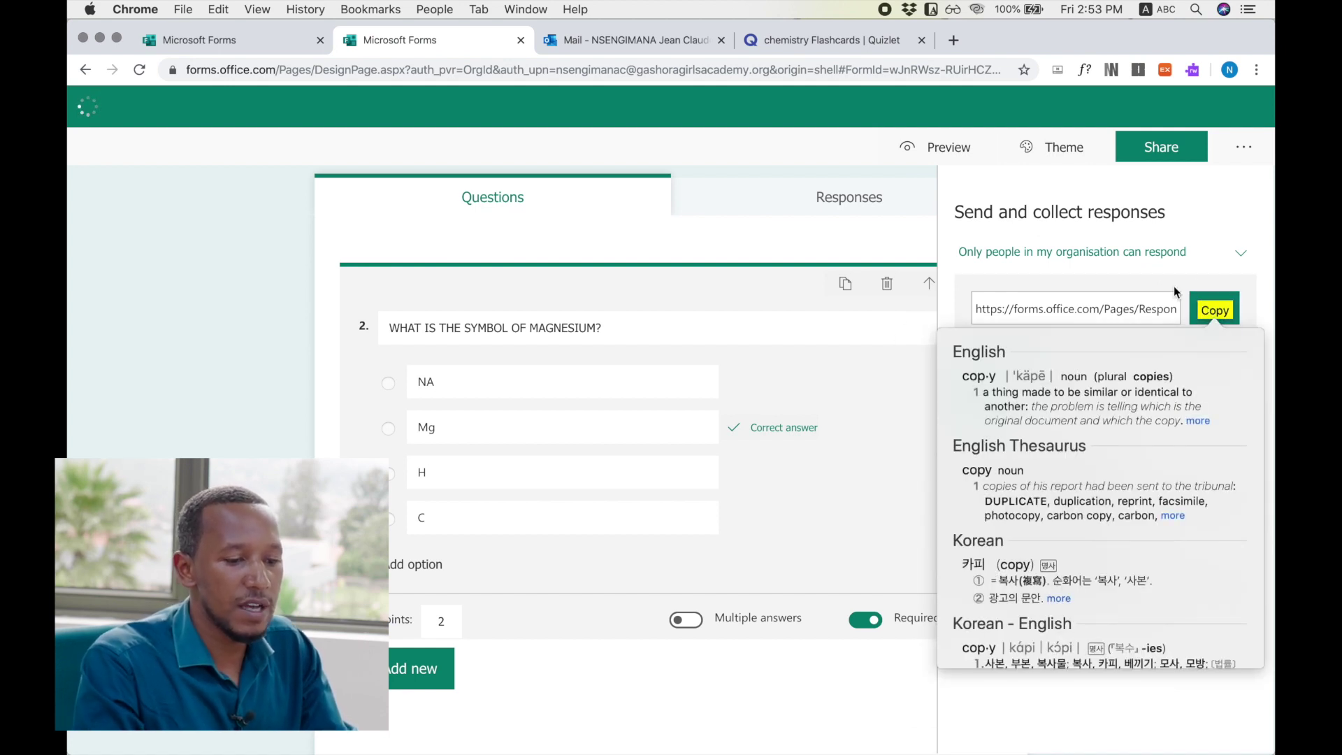
pyautogui.click(1215, 309)
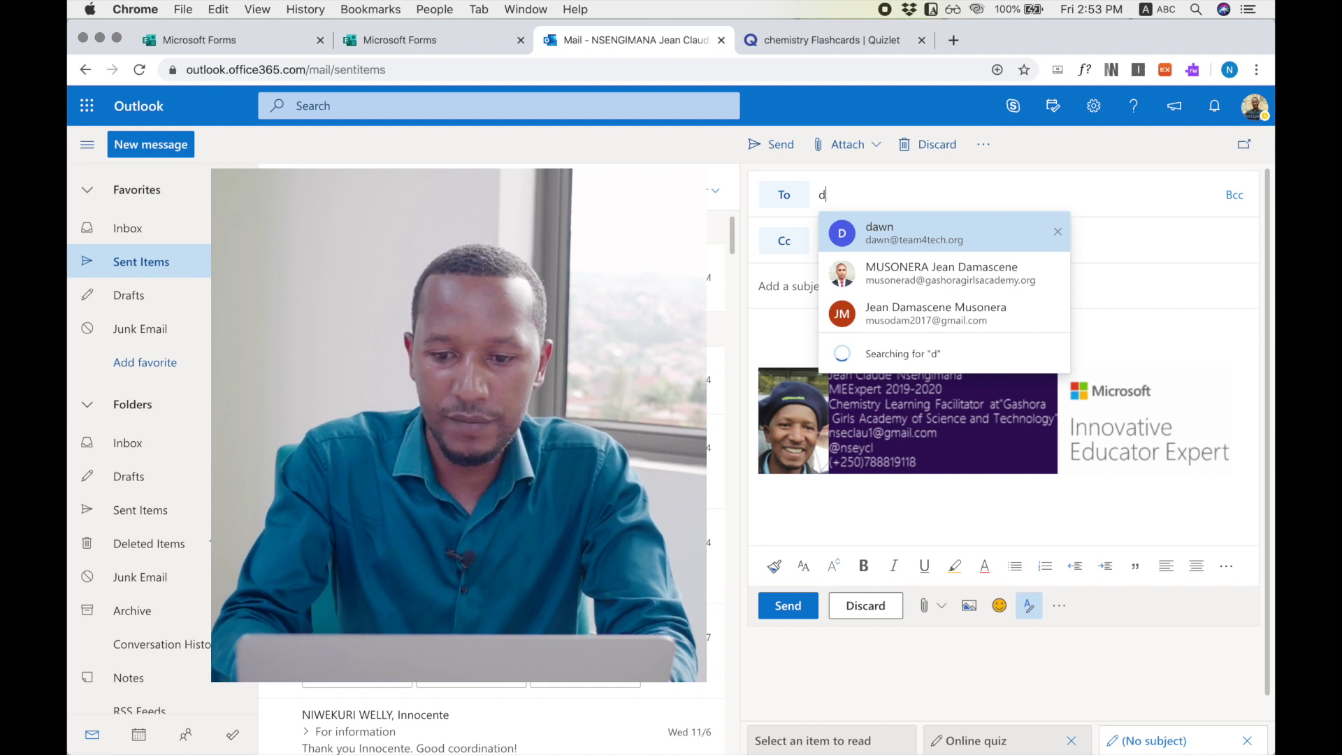
# - Email the pasted quiz link to the suggested contact with subject 'online'
pyautogui.click(912, 272)
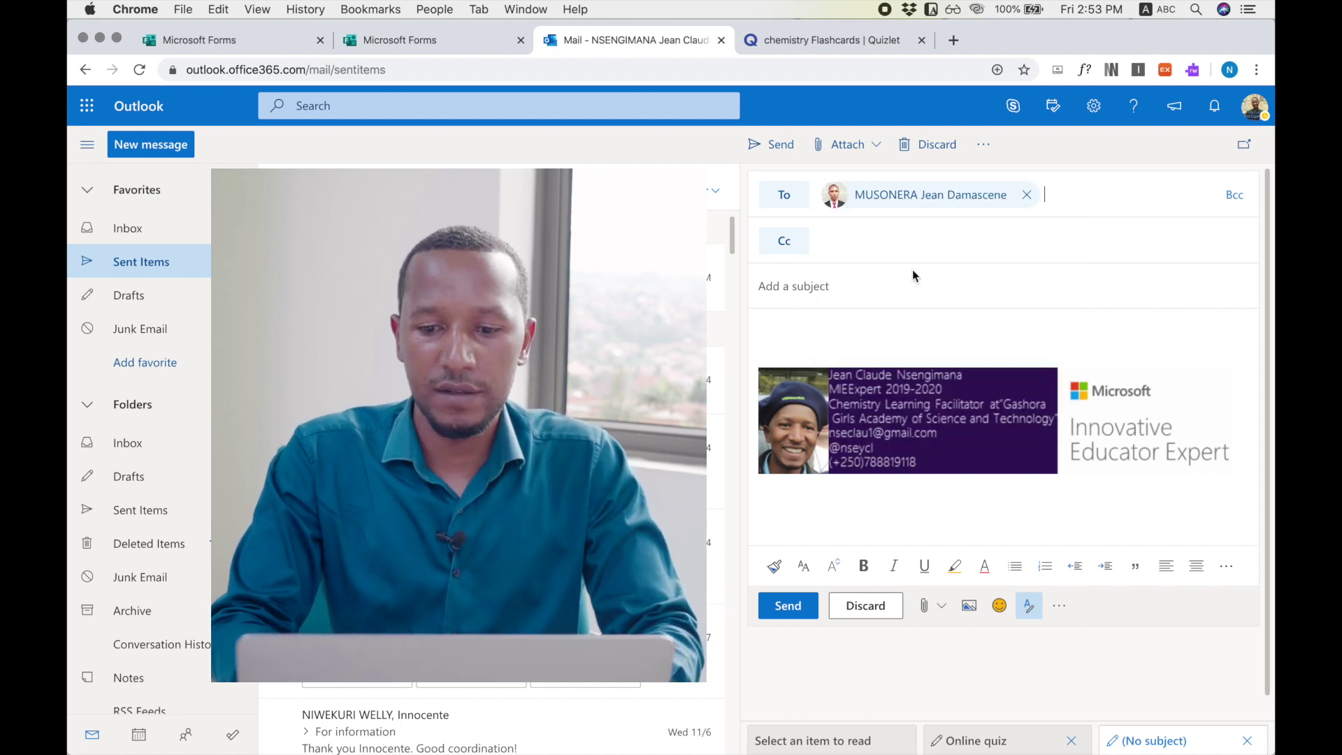
pyautogui.click(797, 292)
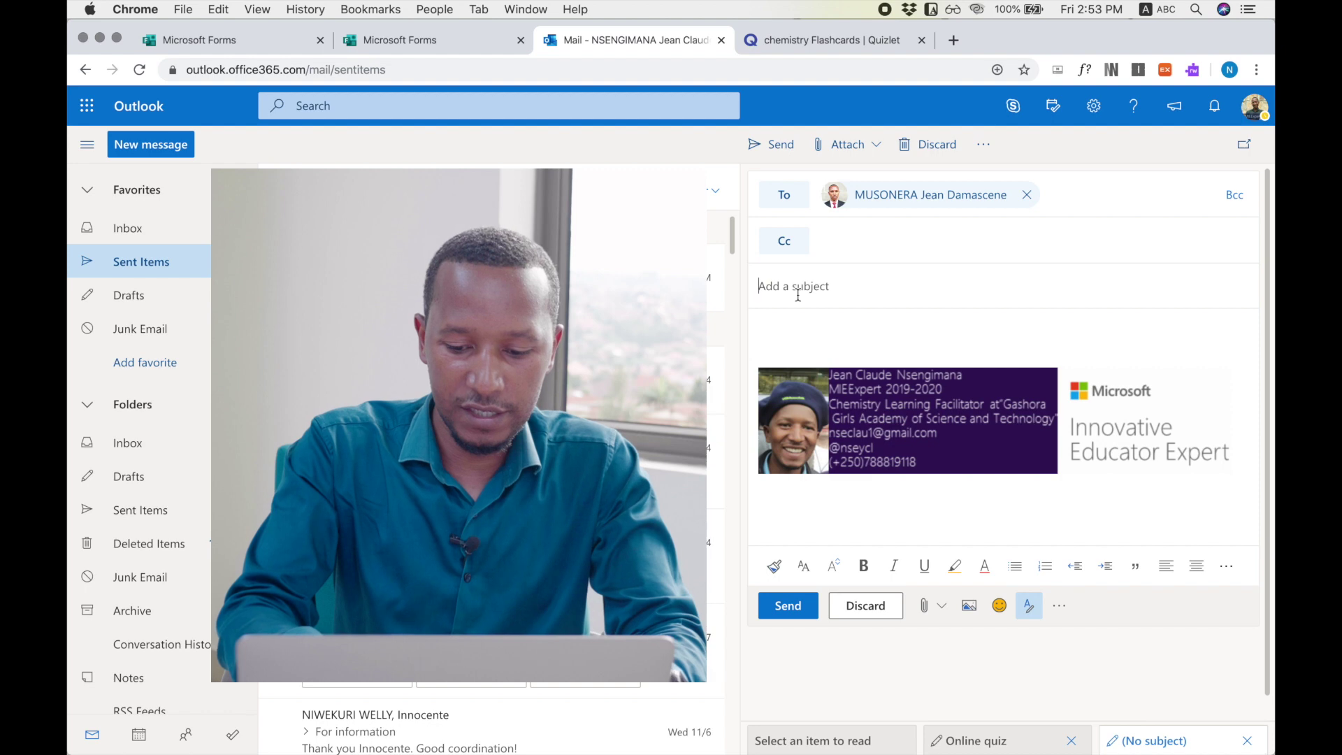
pyautogui.write('online')
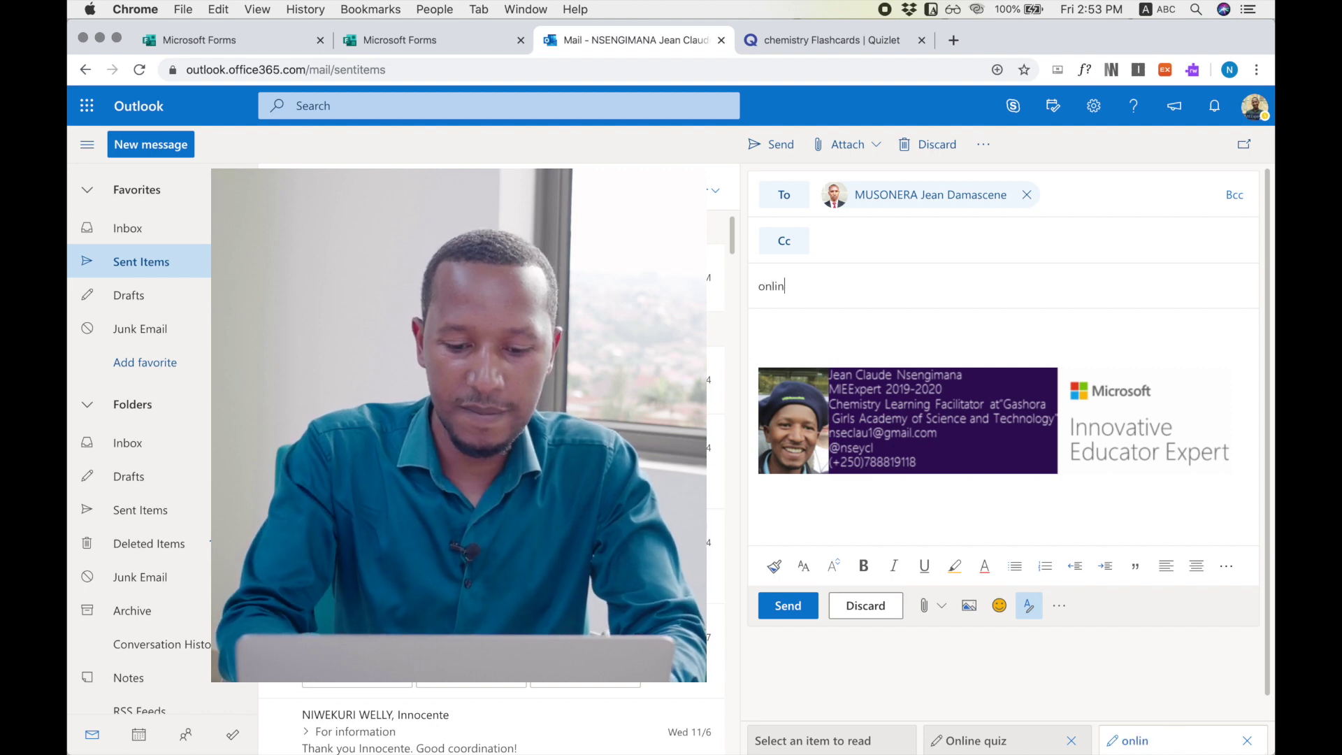
pyautogui.click(767, 336)
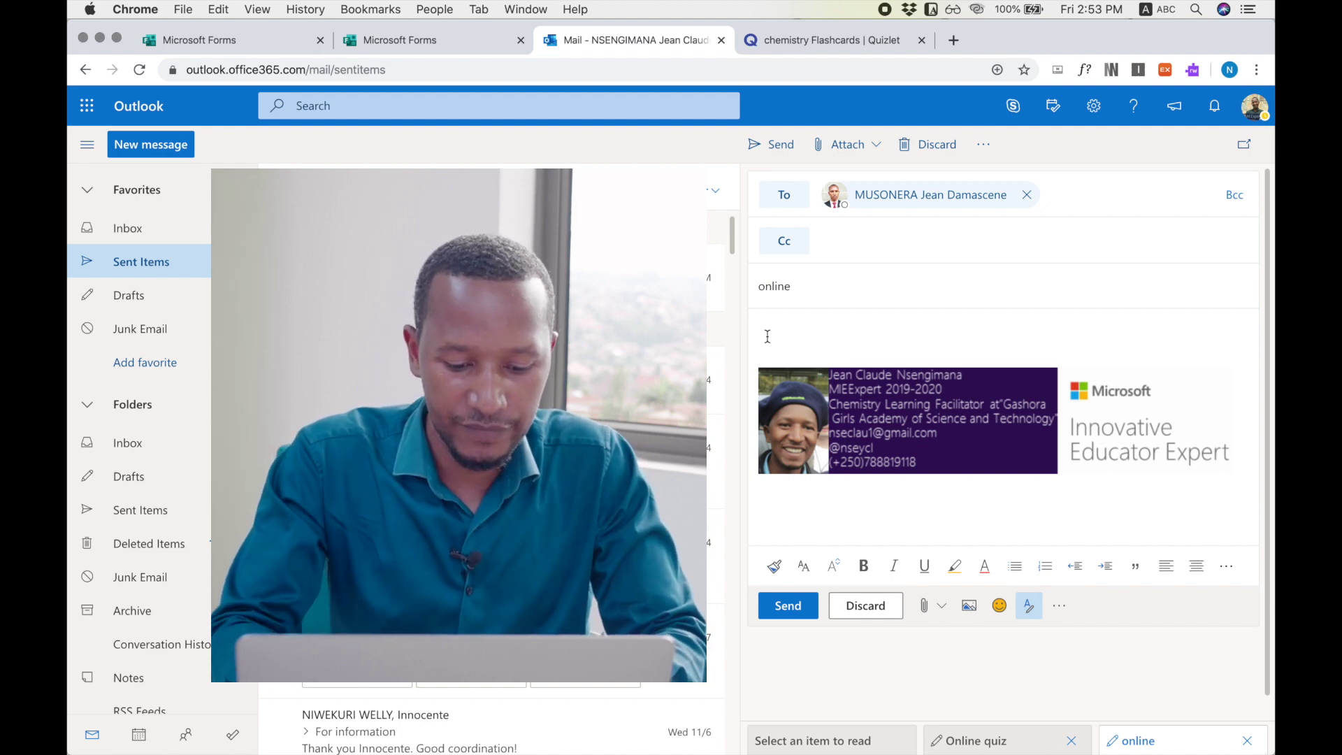
pyautogui.press('super+v')
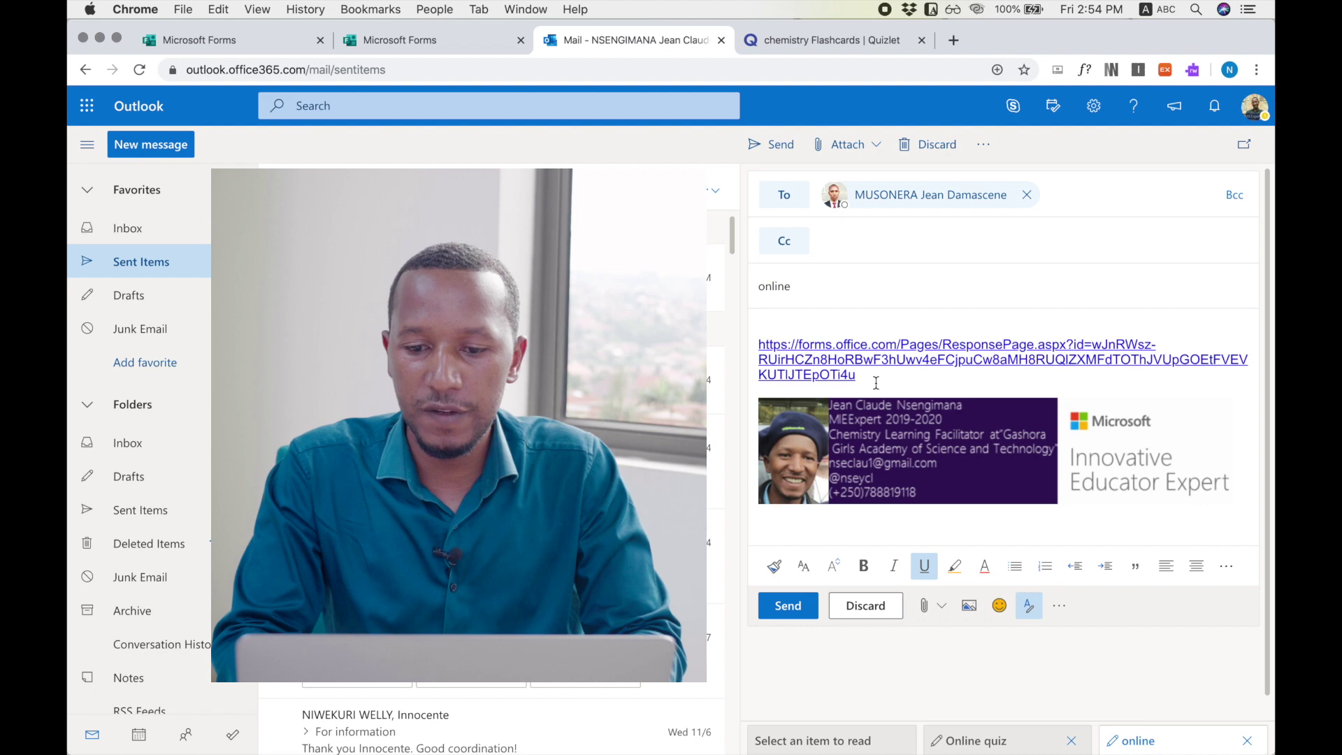
pyautogui.click(785, 605)
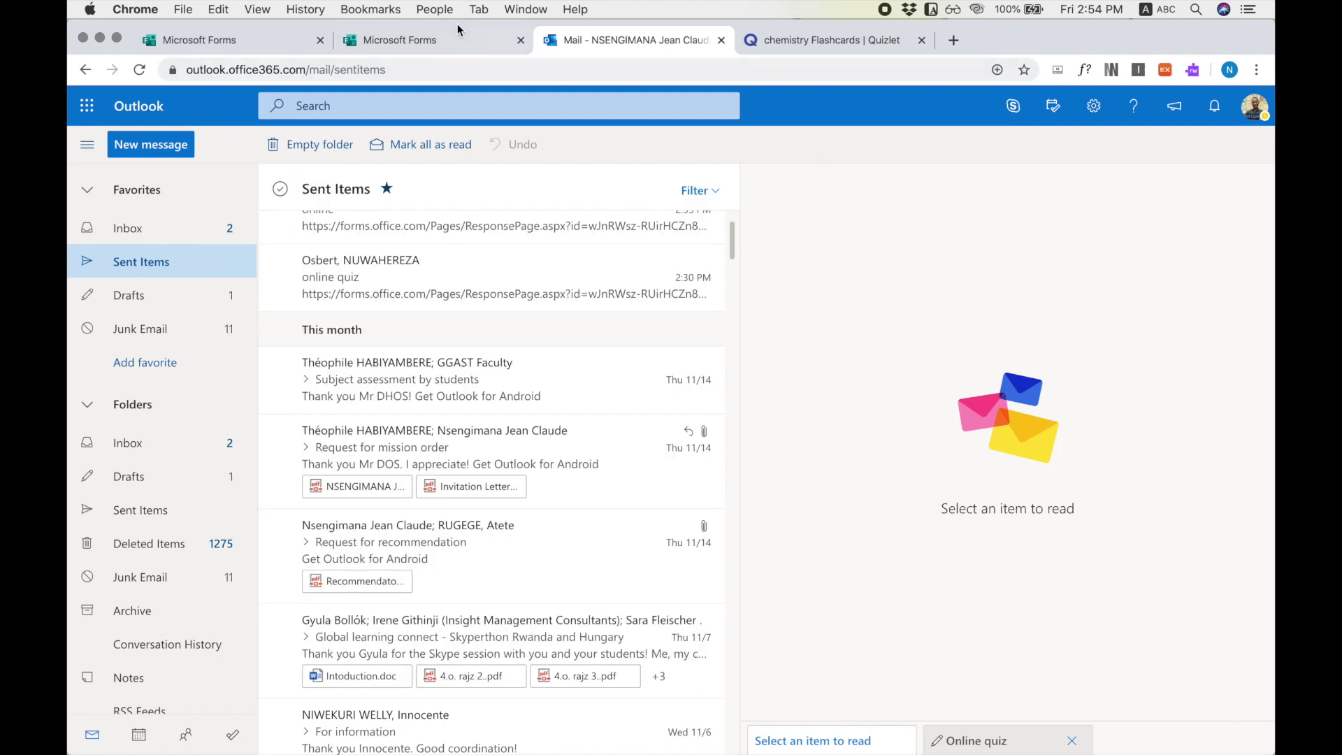
pyautogui.click(399, 41)
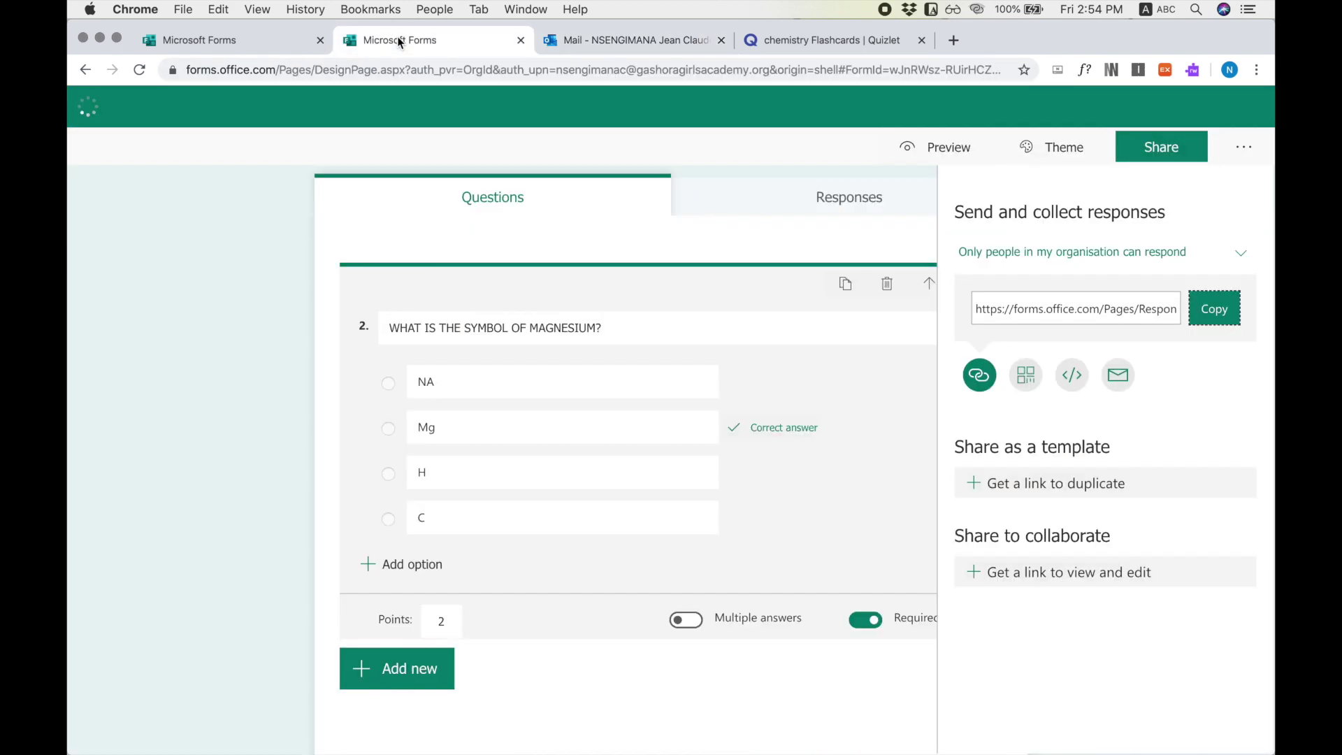
# - Close the Share panel and preview the quiz, scrolling through both questions
pyautogui.click(799, 145)
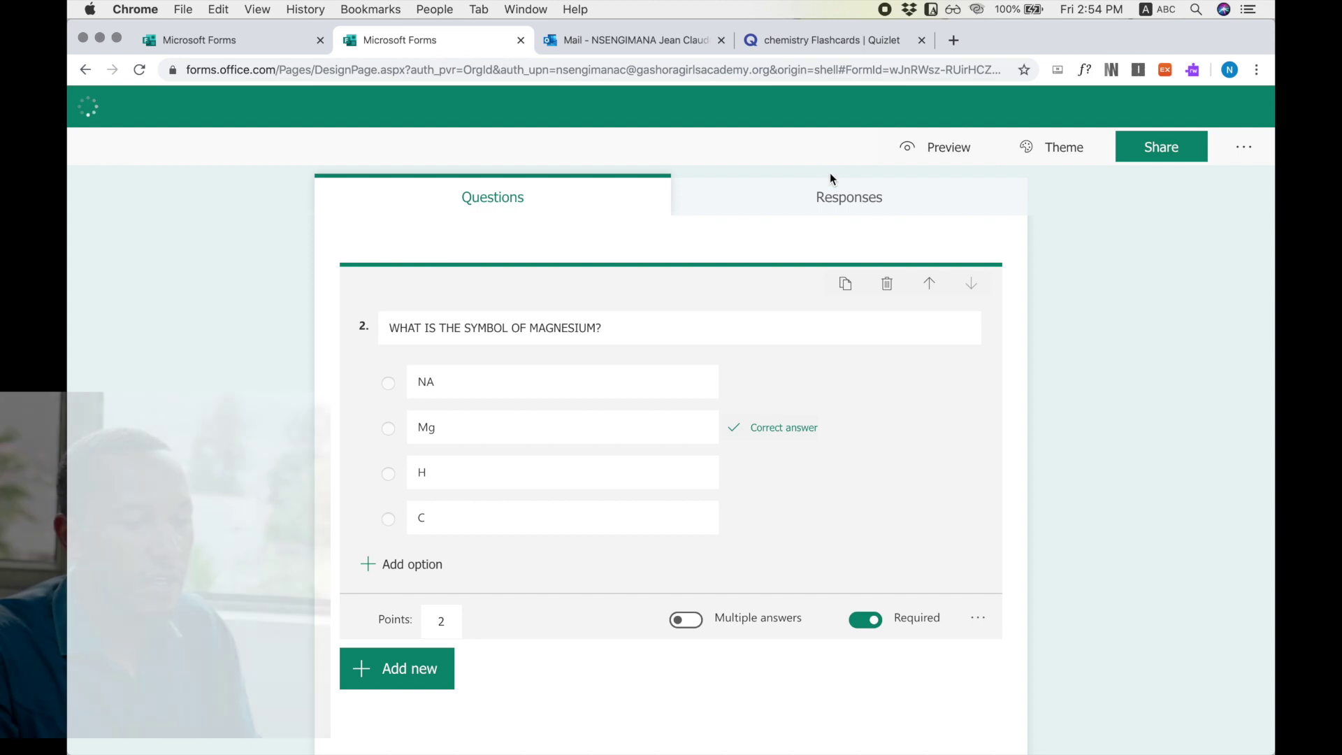
pyautogui.click(928, 156)
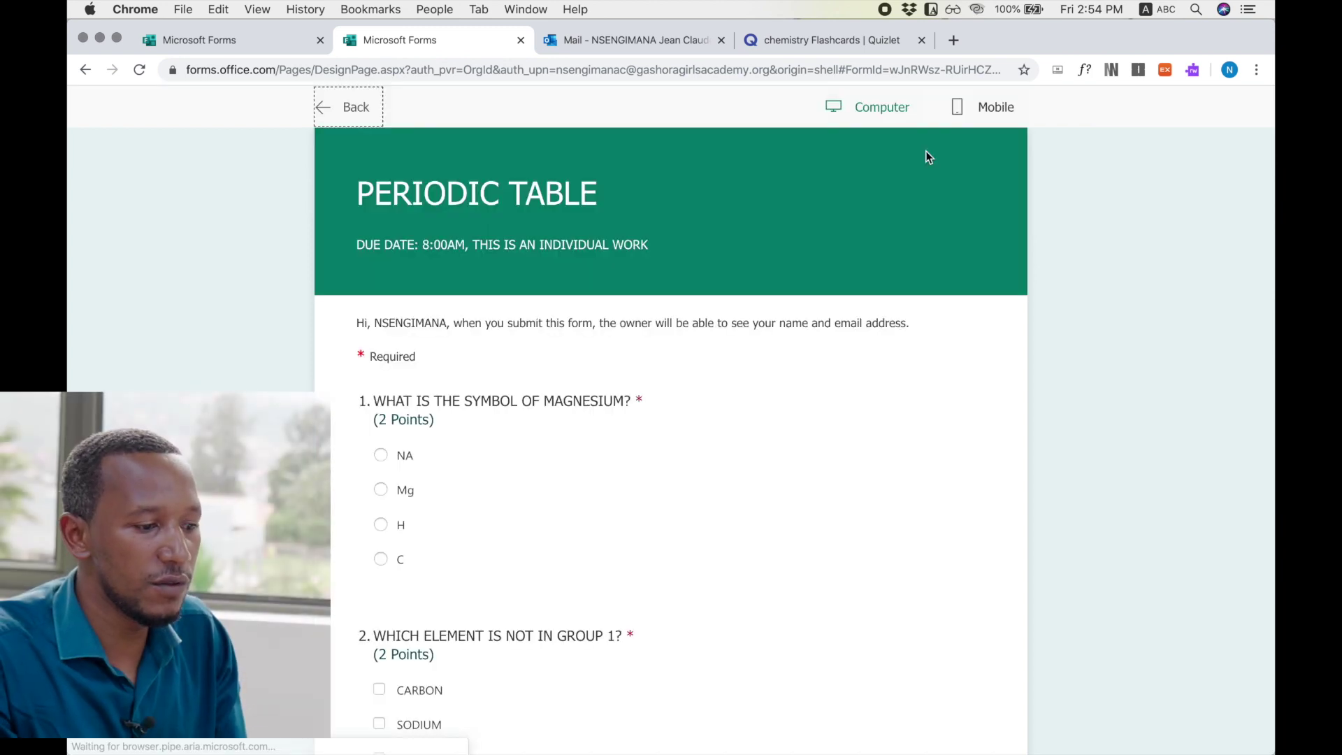
pyautogui.scroll(-3, 1083, 290)
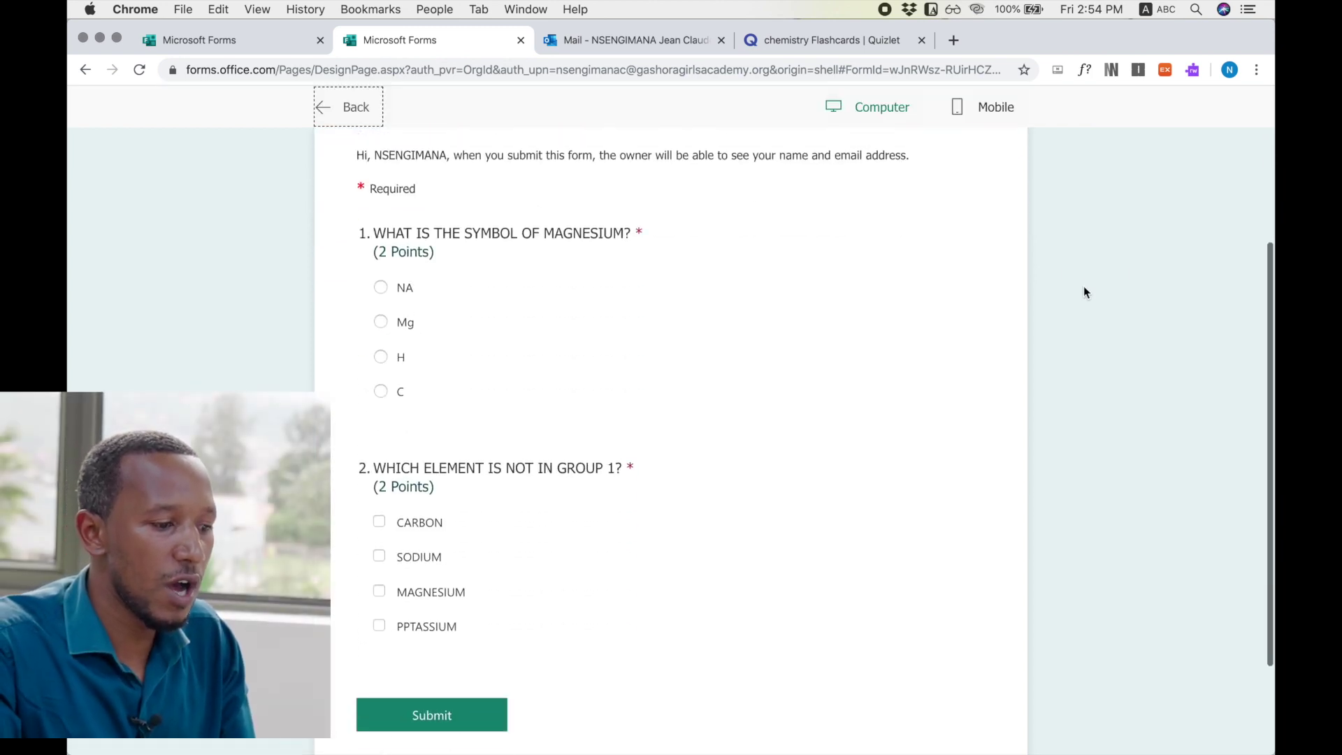
pyautogui.scroll(2, 1083, 290)
pyautogui.scroll(-1, 1083, 290)
pyautogui.scroll(2, 1083, 290)
pyautogui.scroll(1, 1084, 292)
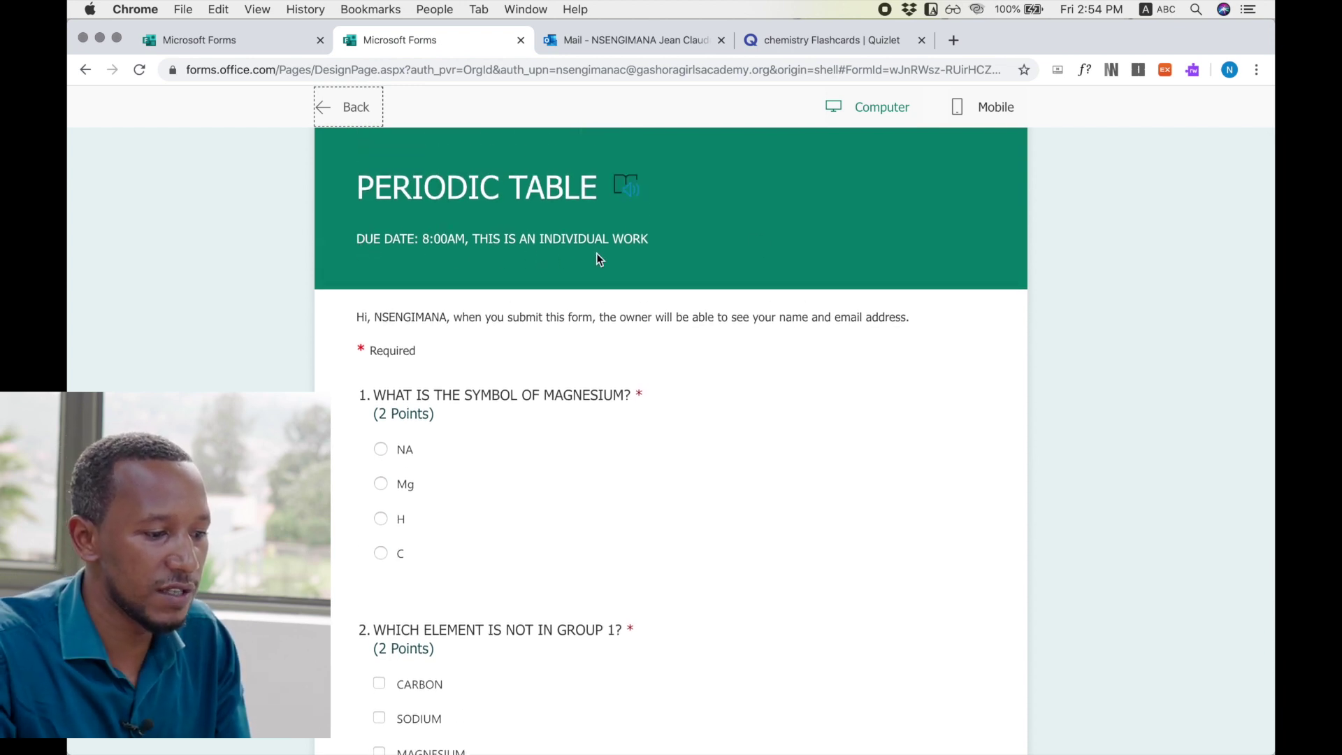
pyautogui.scroll(-3, 1081, 270)
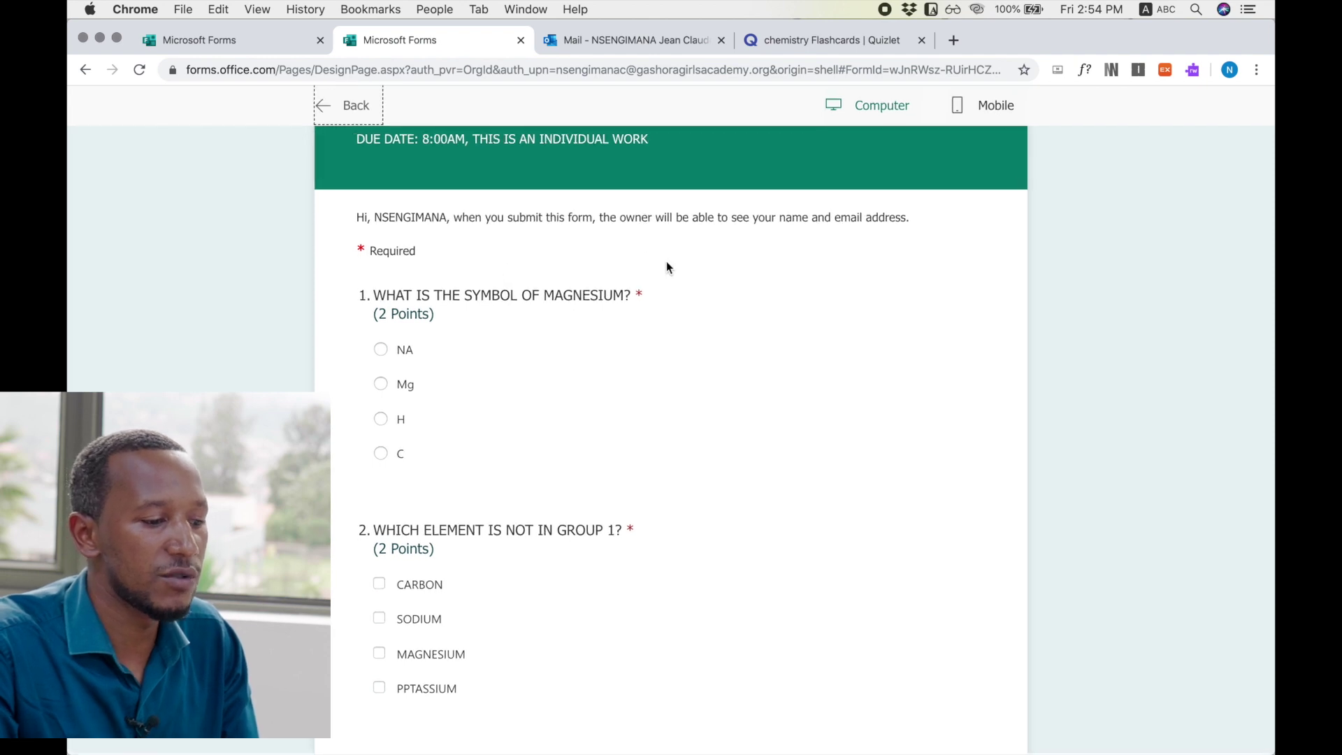
pyautogui.scroll(-5, 666, 264)
pyautogui.scroll(3, 665, 264)
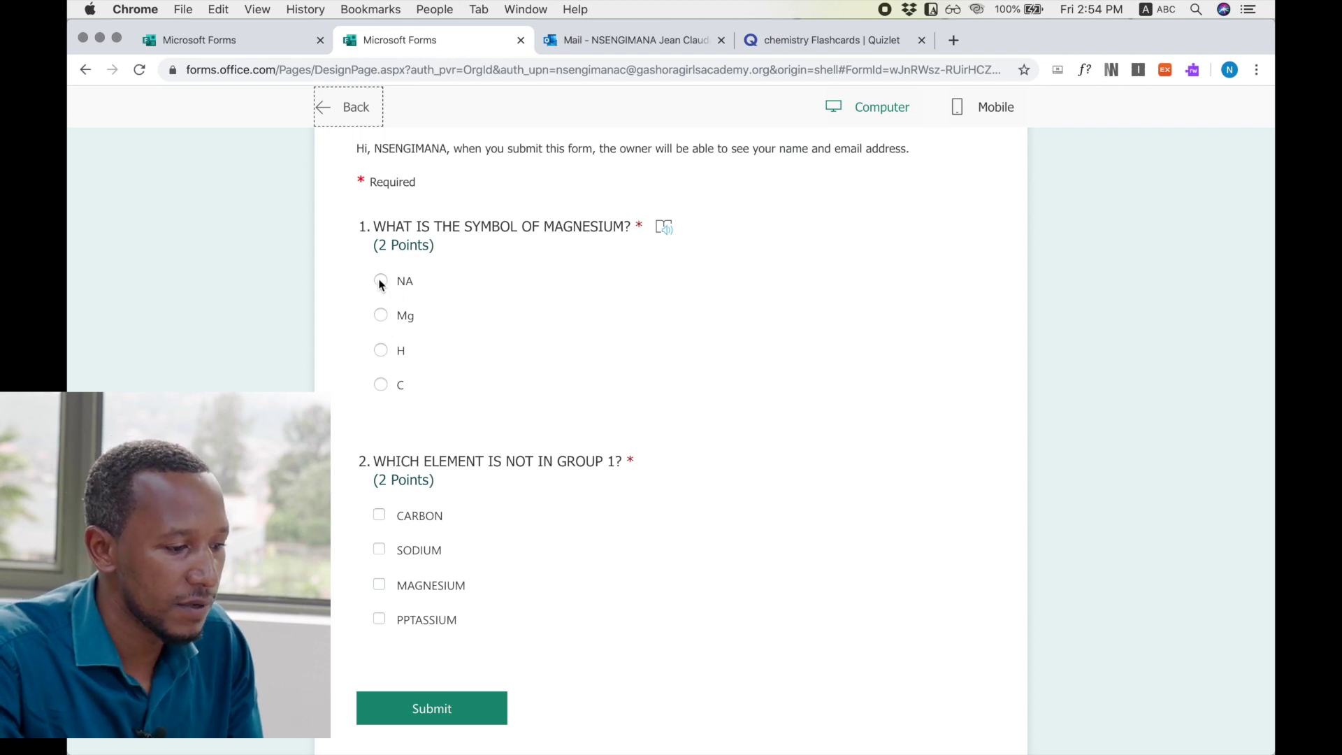
# - Answer Mg for question 1, tick CARBON and MAGNESIUM for question 2, and submit the preview
pyautogui.click(379, 316)
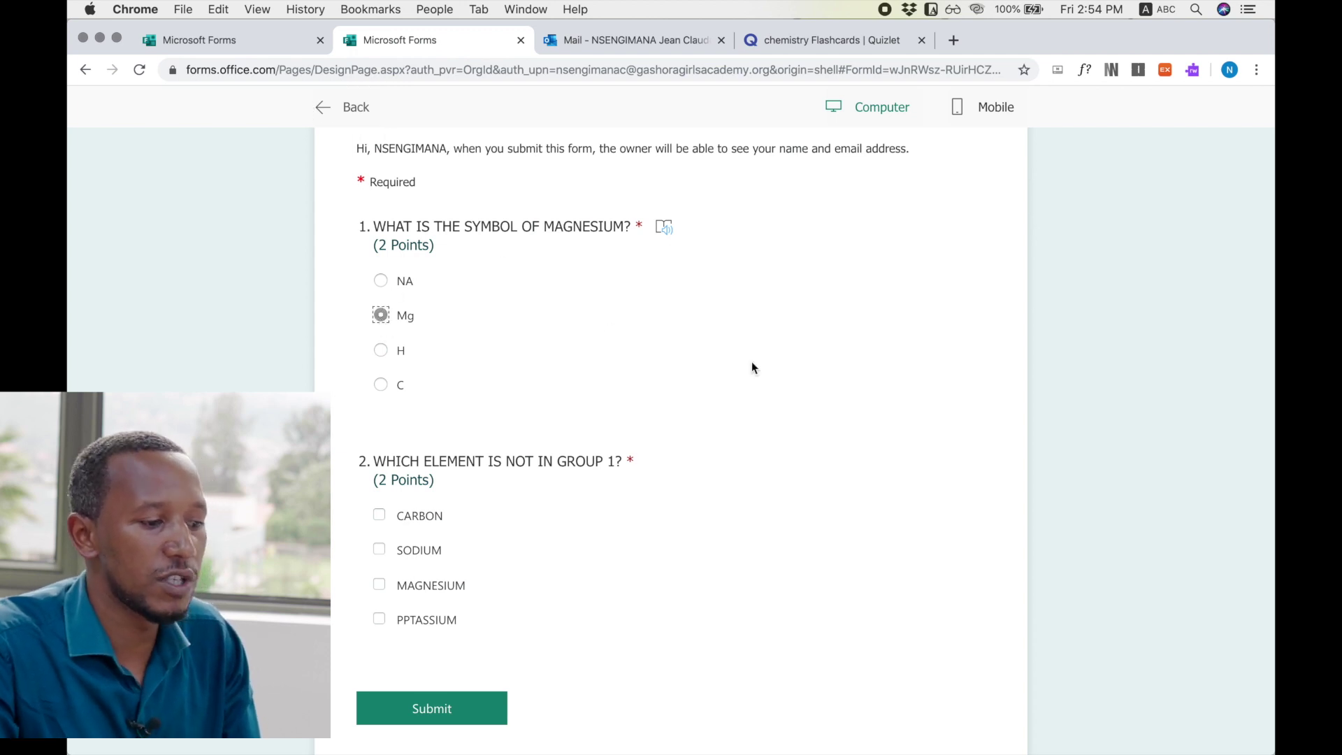
pyautogui.scroll(-3, 897, 389)
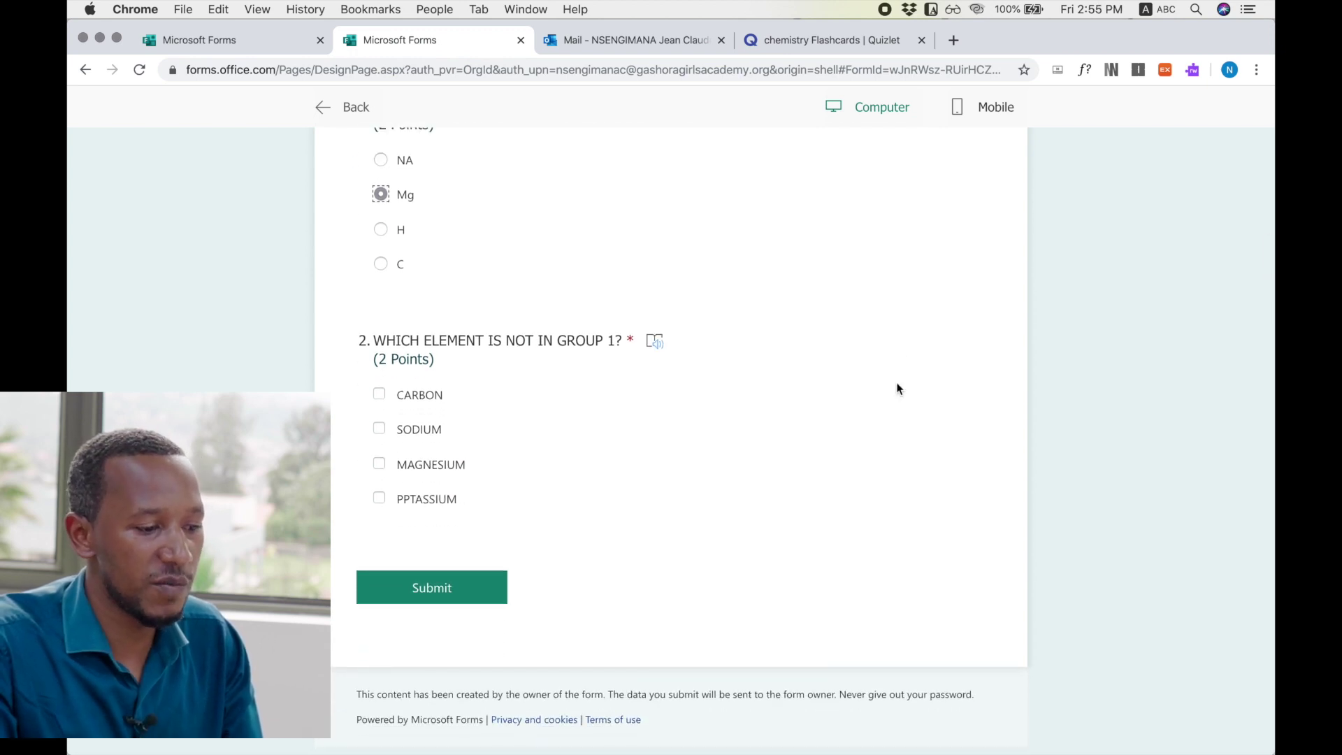
pyautogui.click(377, 393)
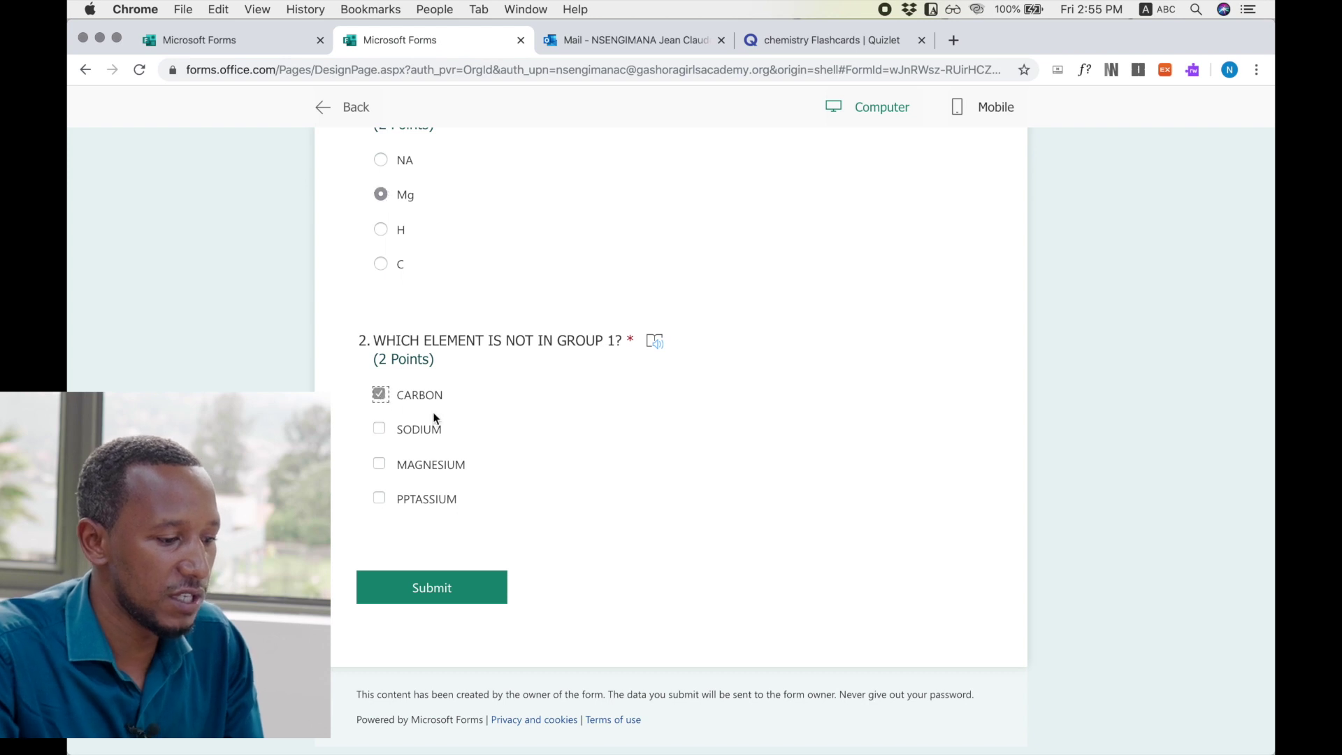
pyautogui.click(380, 465)
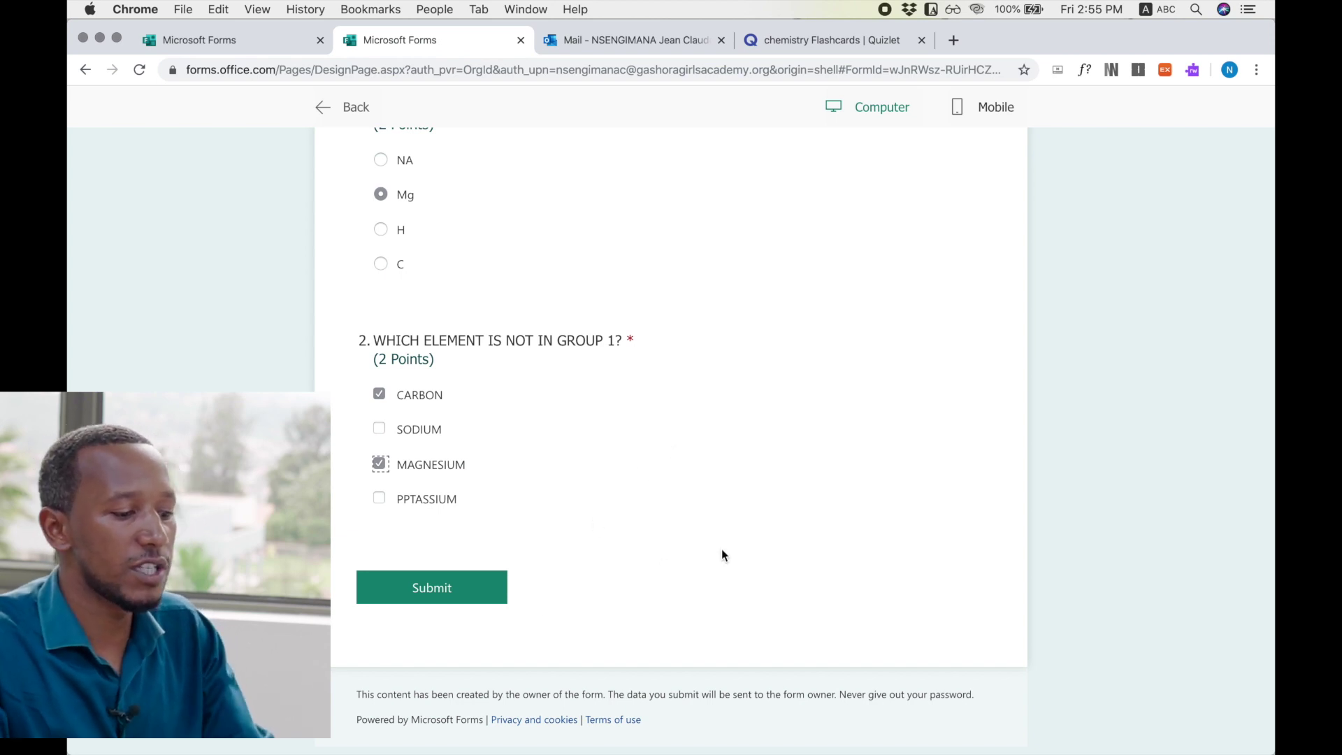
pyautogui.click(415, 591)
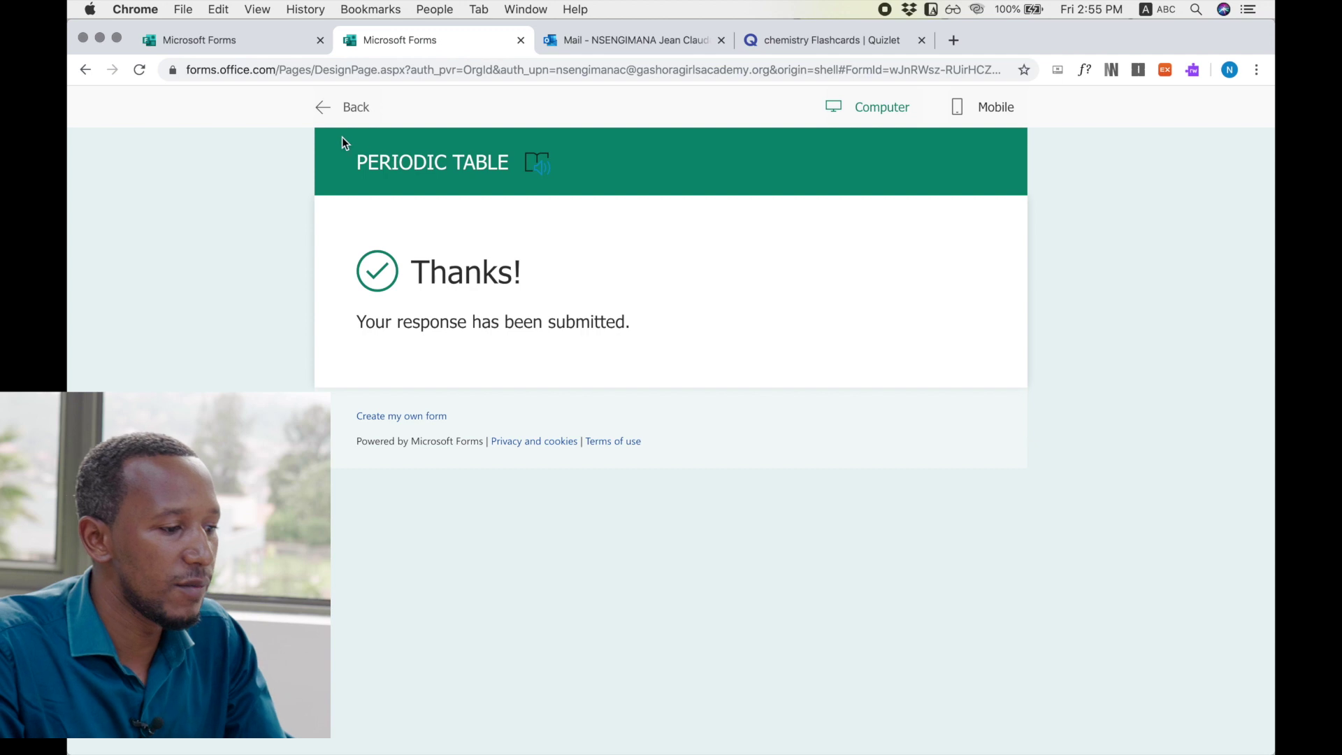
pyautogui.click(239, 40)
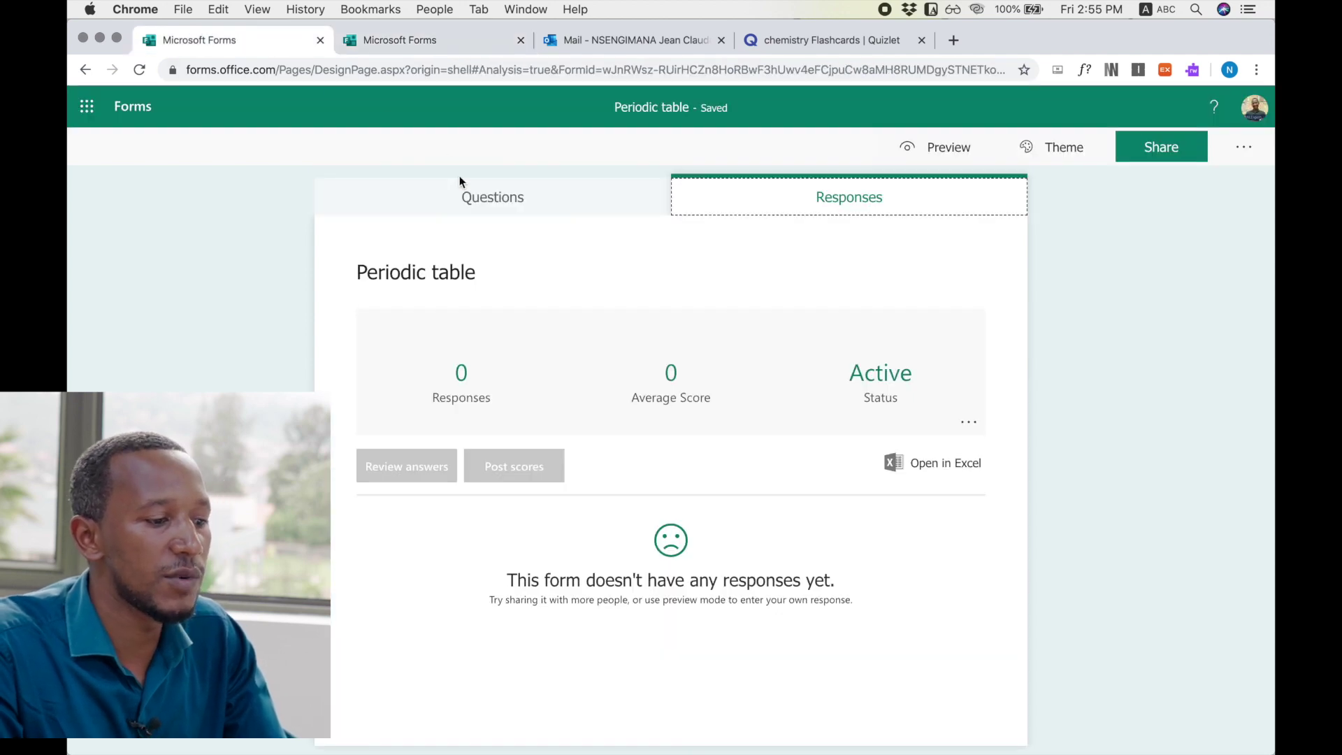
# - Display the questions of the older 'Periodic table' quiz, worth 4 points in total
pyautogui.click(488, 200)
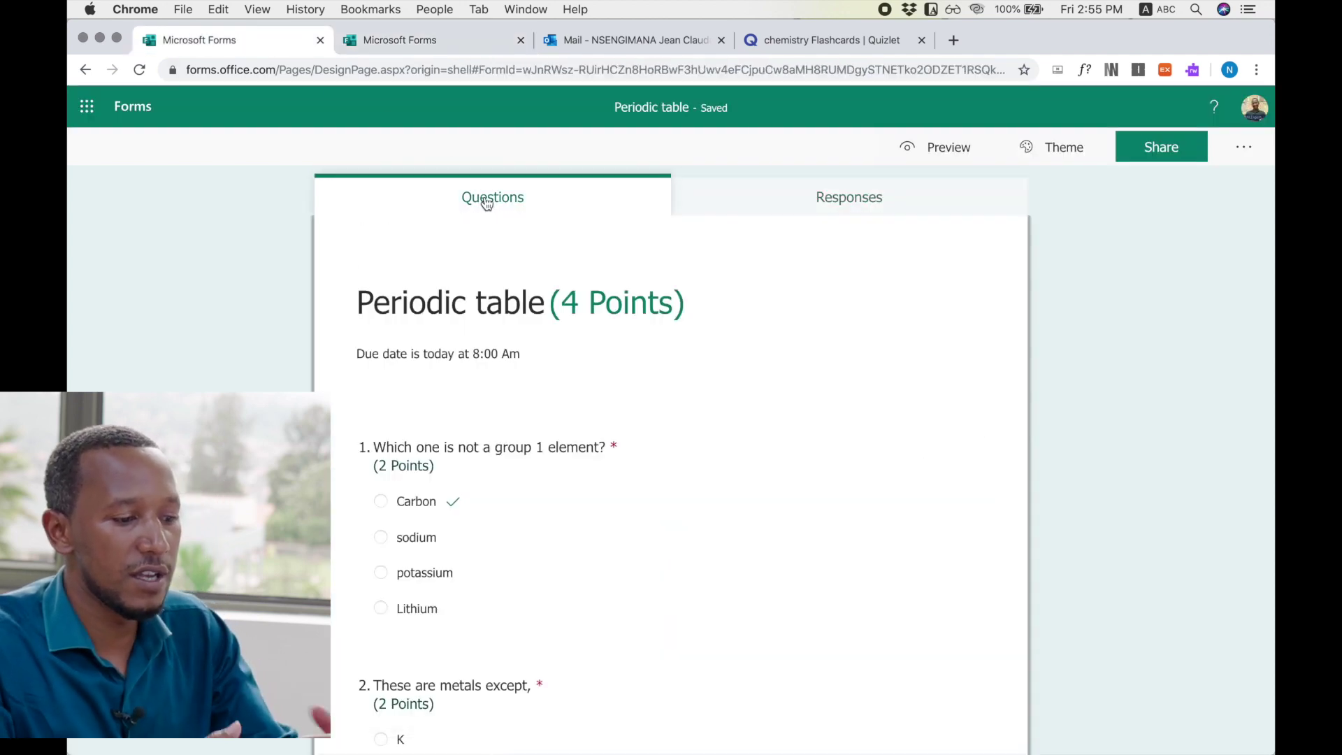